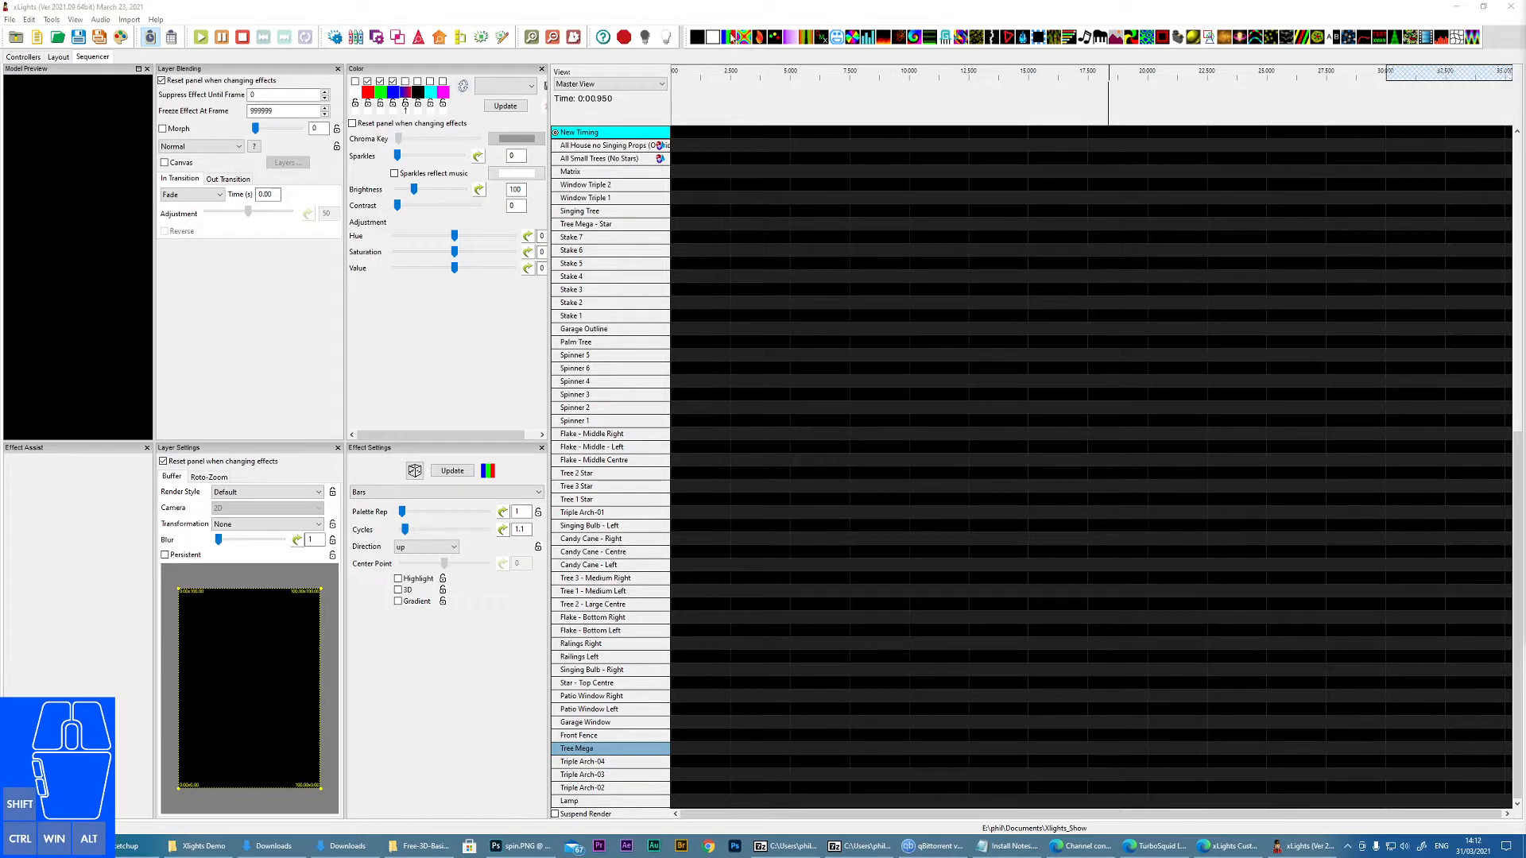
# Add a Bars effect to the Tree Mega row, spanning about 1.7 to 7.5 seconds, and select it.
pyautogui.moveTo(728, 41); pyautogui.dragTo(745, 91)
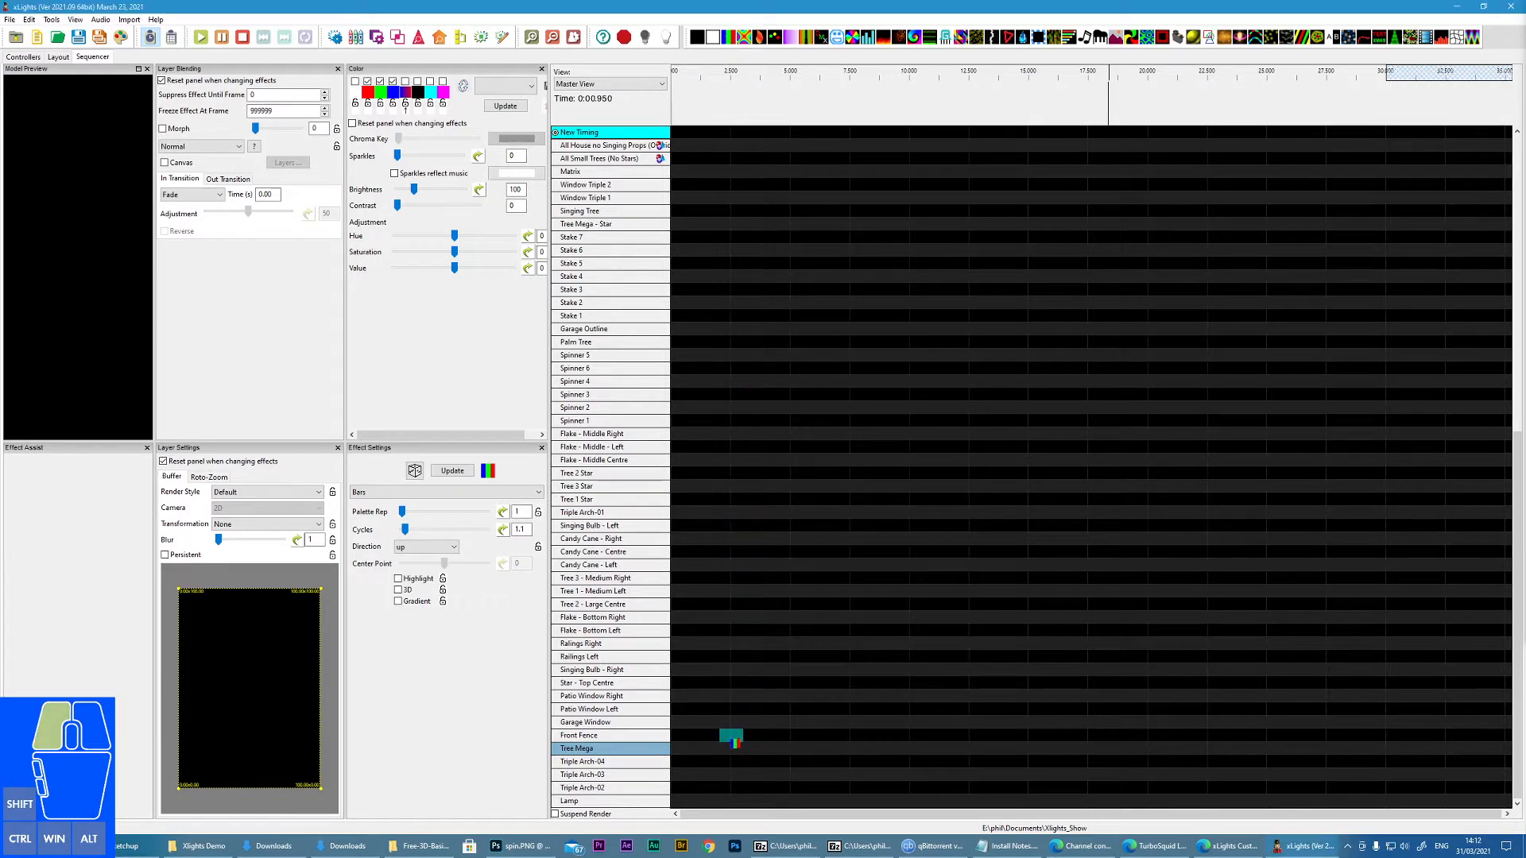
pyautogui.moveTo(727, 751); pyautogui.dragTo(850, 750)
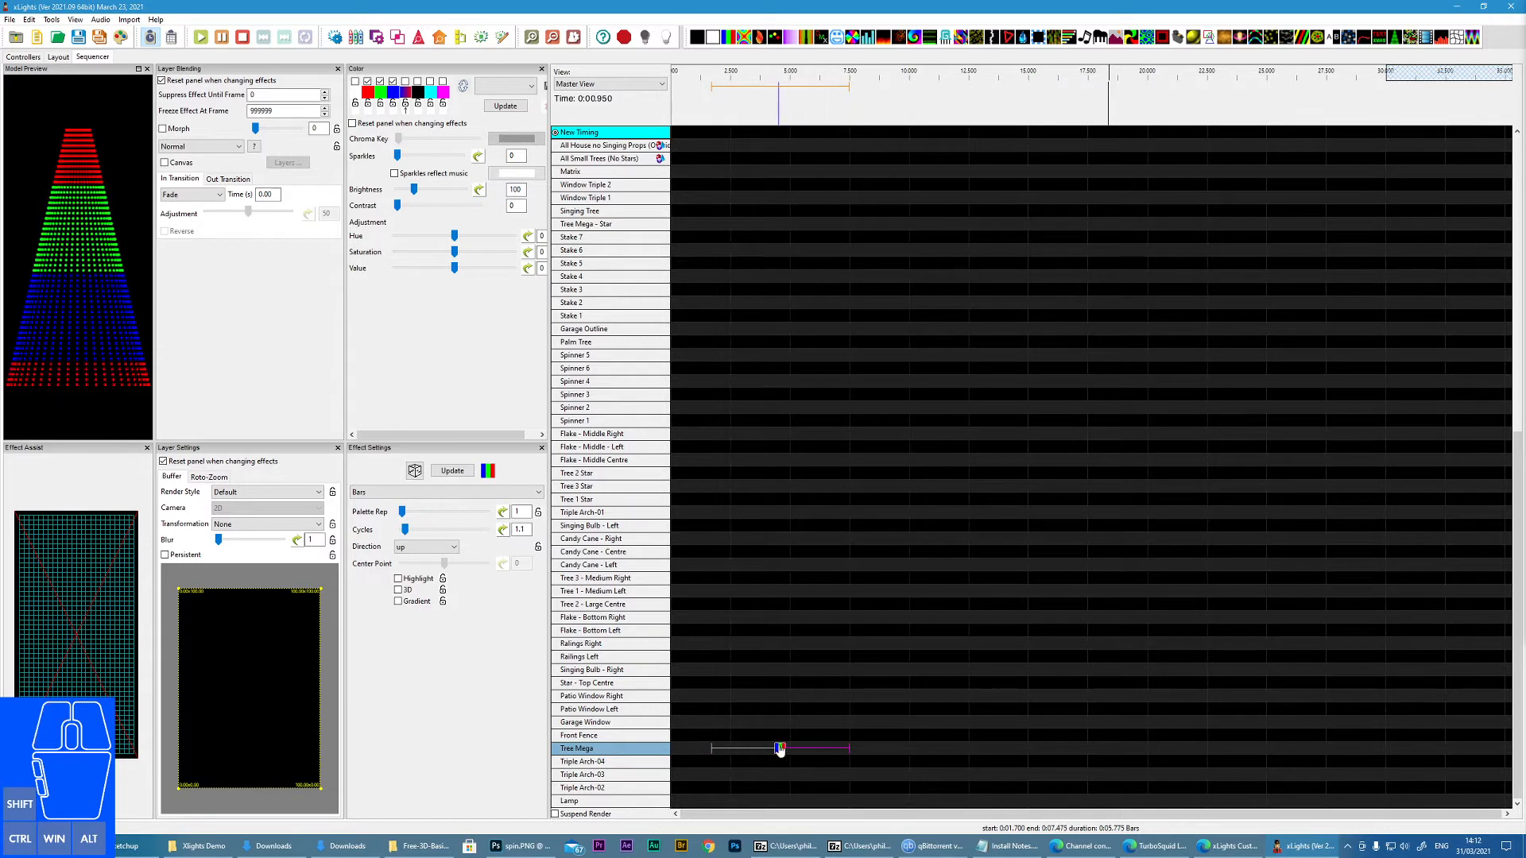
pyautogui.click(779, 750)
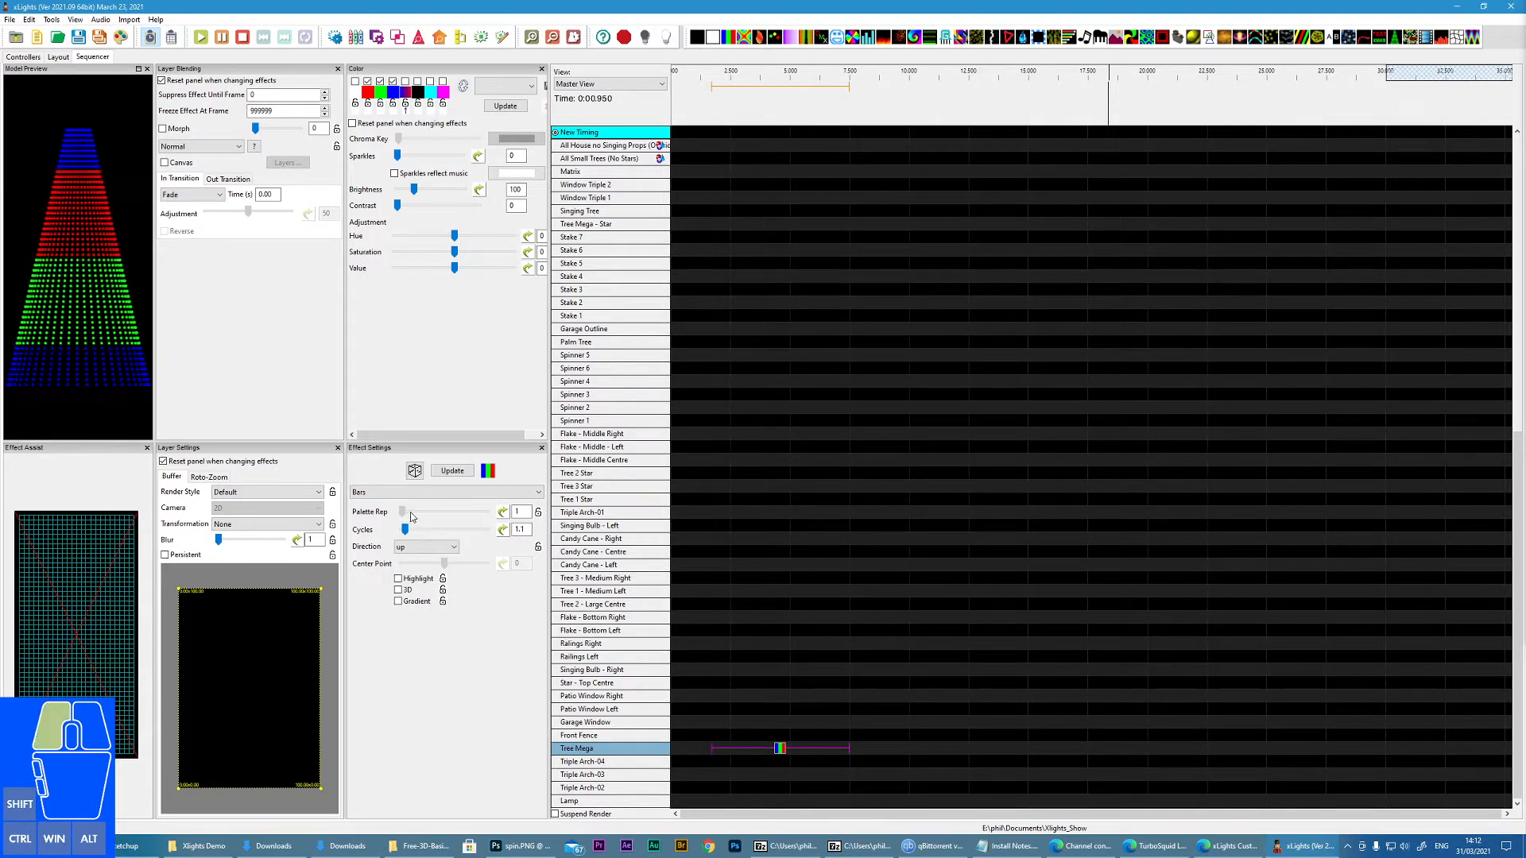
# Set the Bars effect's Palette Rep to 2.
pyautogui.moveTo(410, 517); pyautogui.dragTo(416, 518)
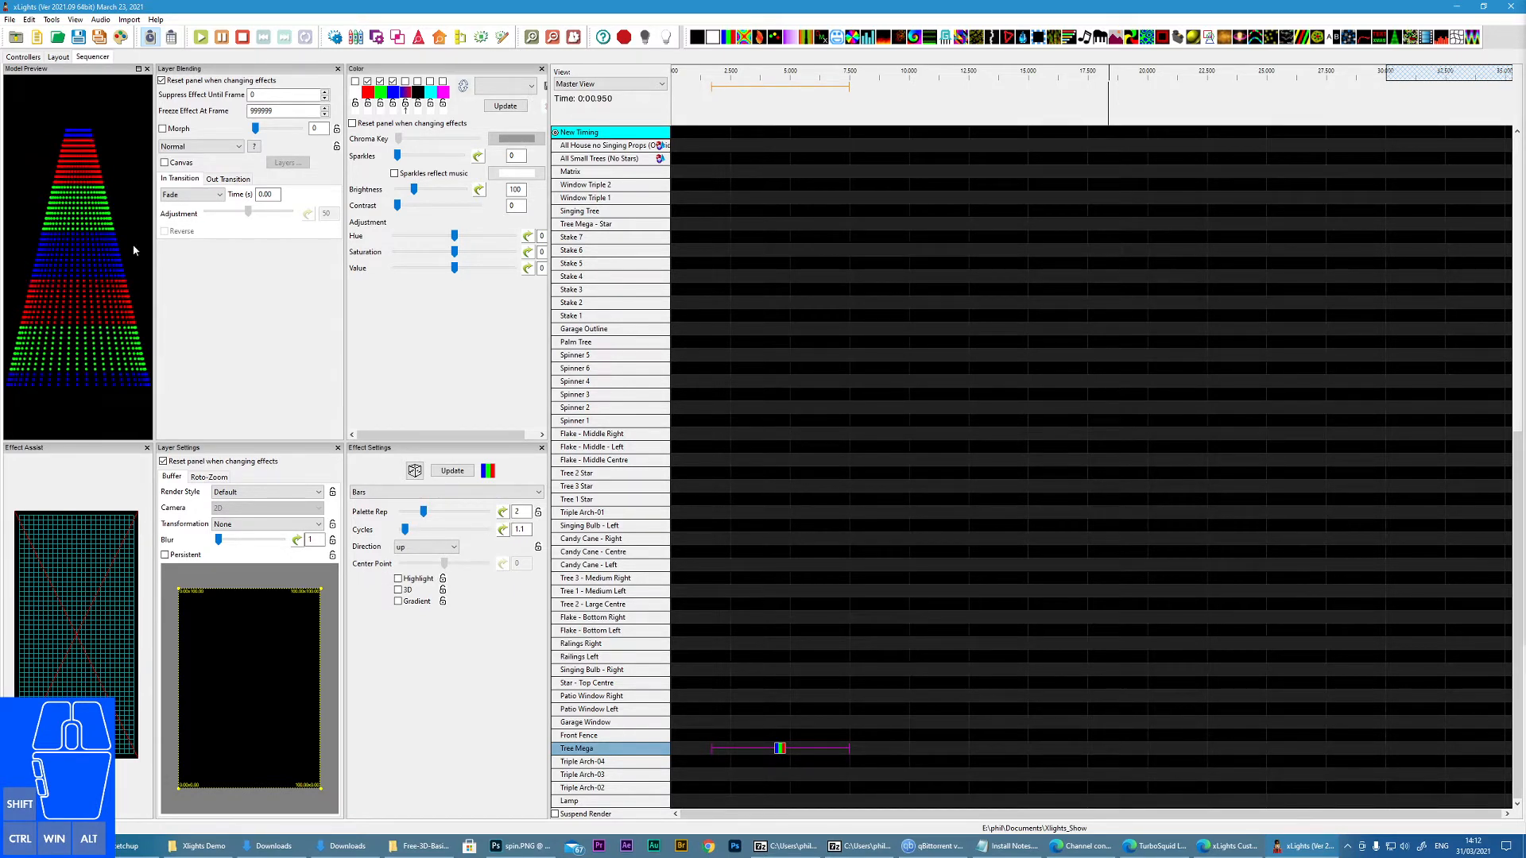
pyautogui.moveTo(423, 512); pyautogui.dragTo(447, 517)
pyautogui.click(502, 512)
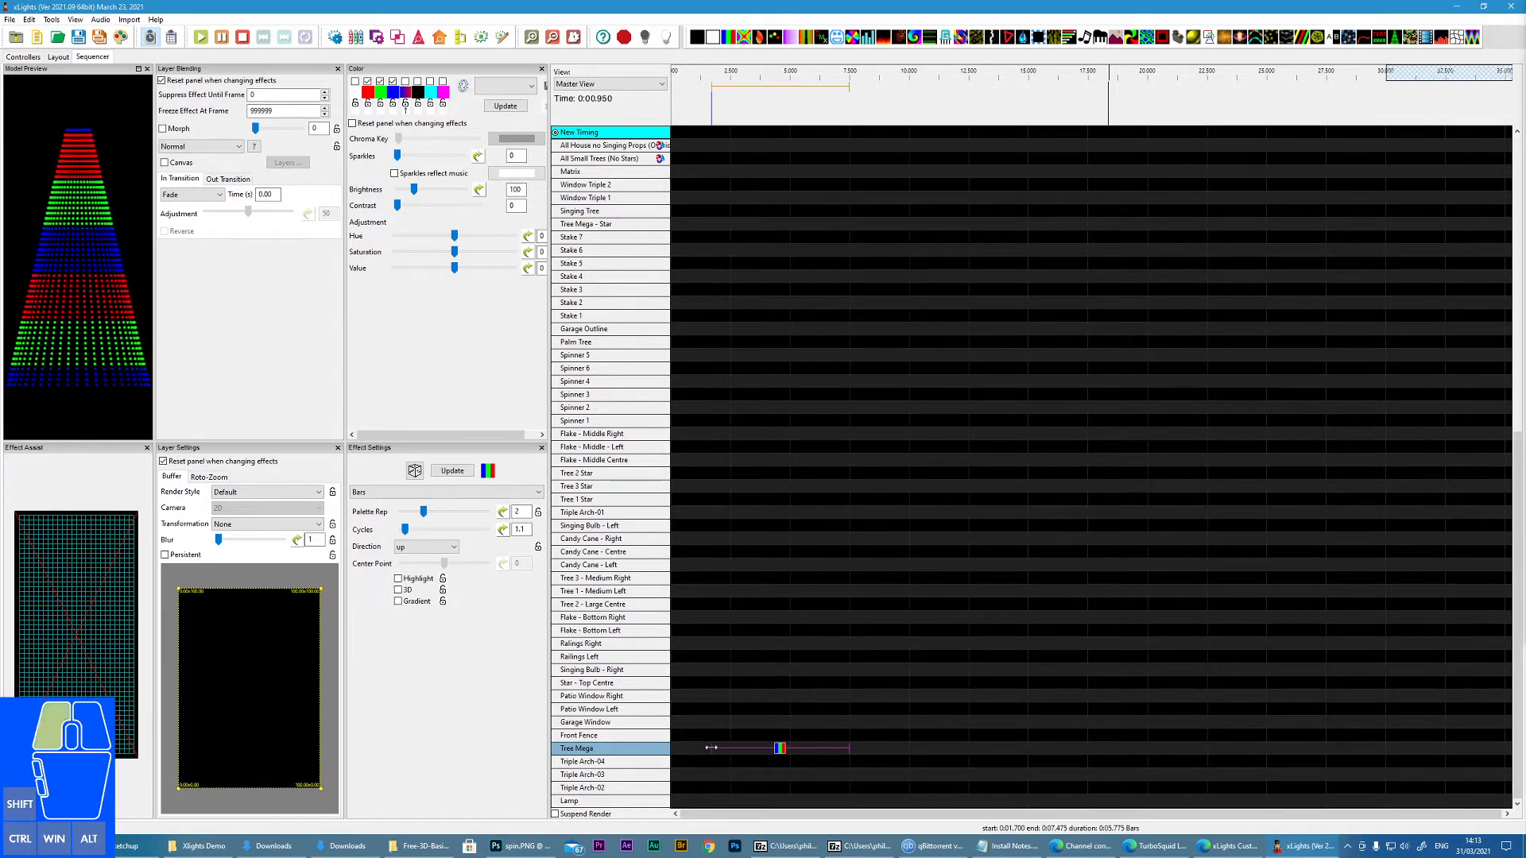
# Resize the Bars effect on Tree Mega so that it ends at about 6.7 seconds.
pyautogui.click(846, 746)
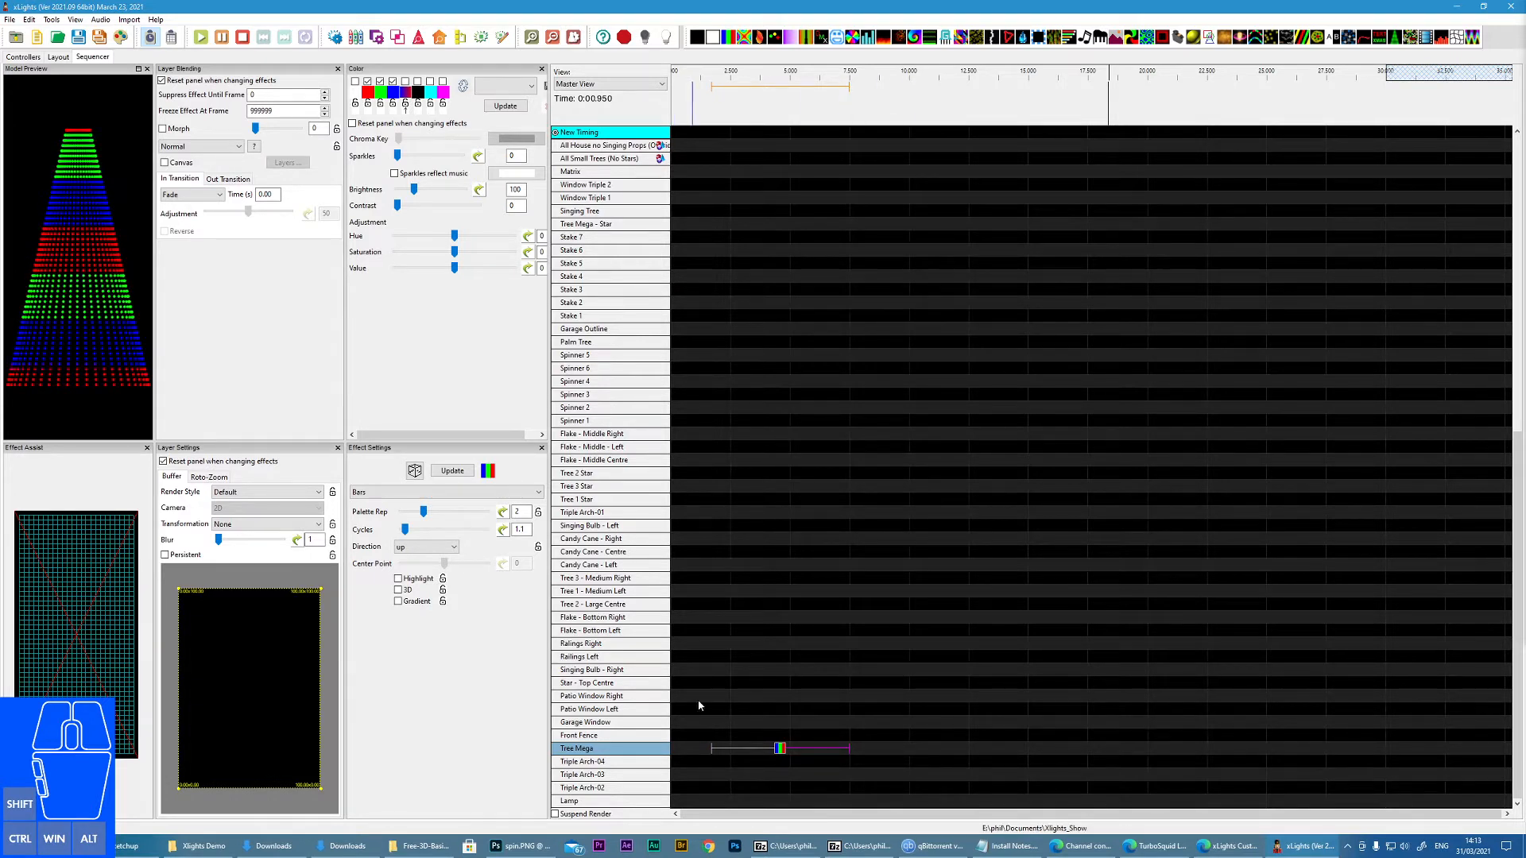
pyautogui.moveTo(852, 757)
pyautogui.mouseDown()
pyautogui.moveTo(1122, 756)
pyautogui.moveTo(979, 748)
pyautogui.mouseUp()
pyautogui.moveTo(789, 749); pyautogui.dragTo(832, 749)
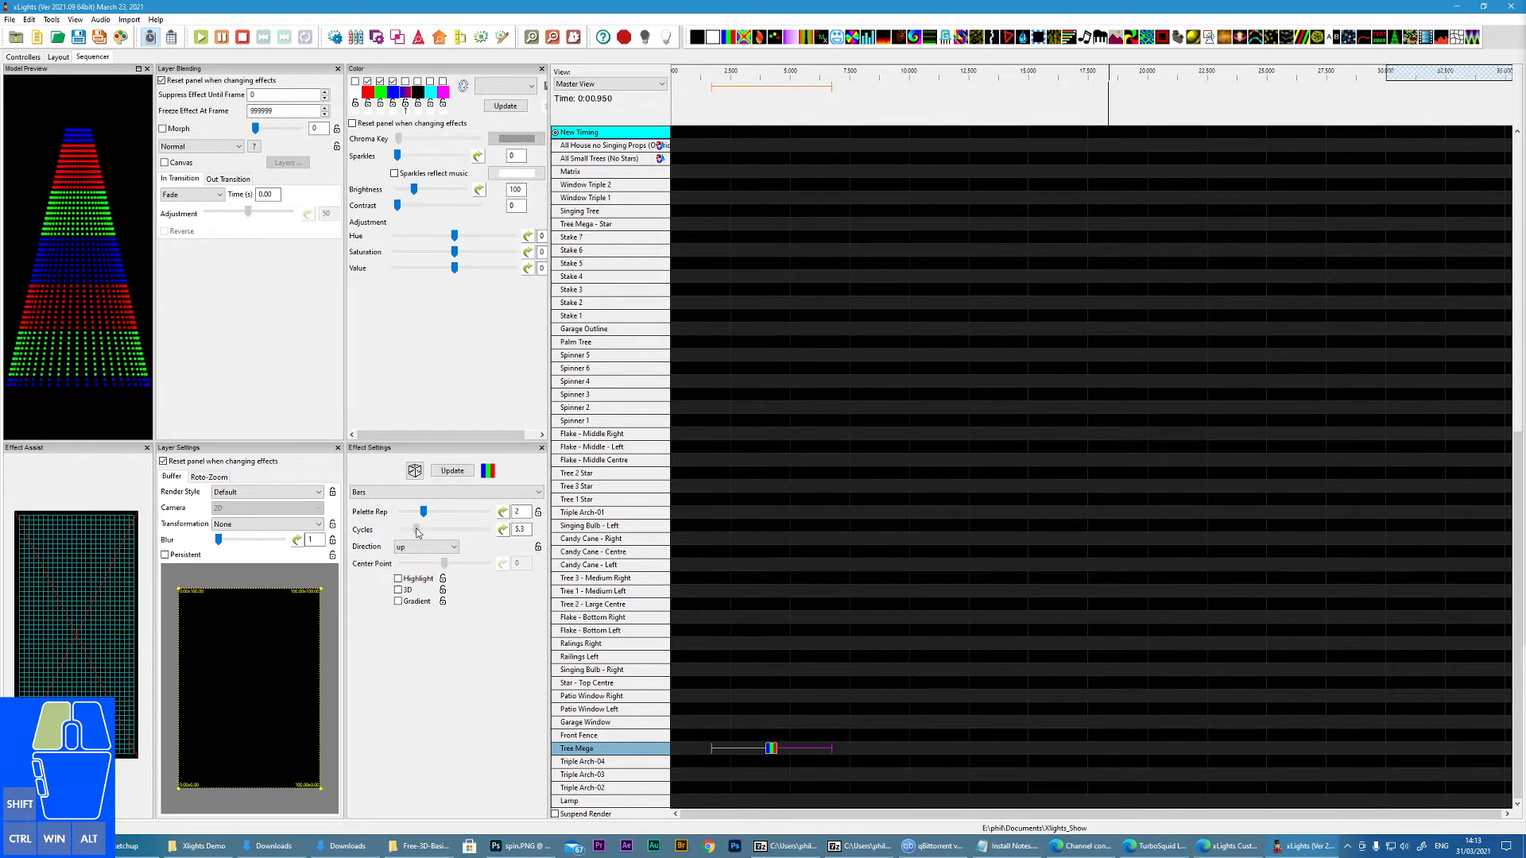
# Try Cycles values such as 9.5, 6.3, 1.1 and 0.4 on the Bars effect, finishing at 3.0.
pyautogui.click(429, 530)
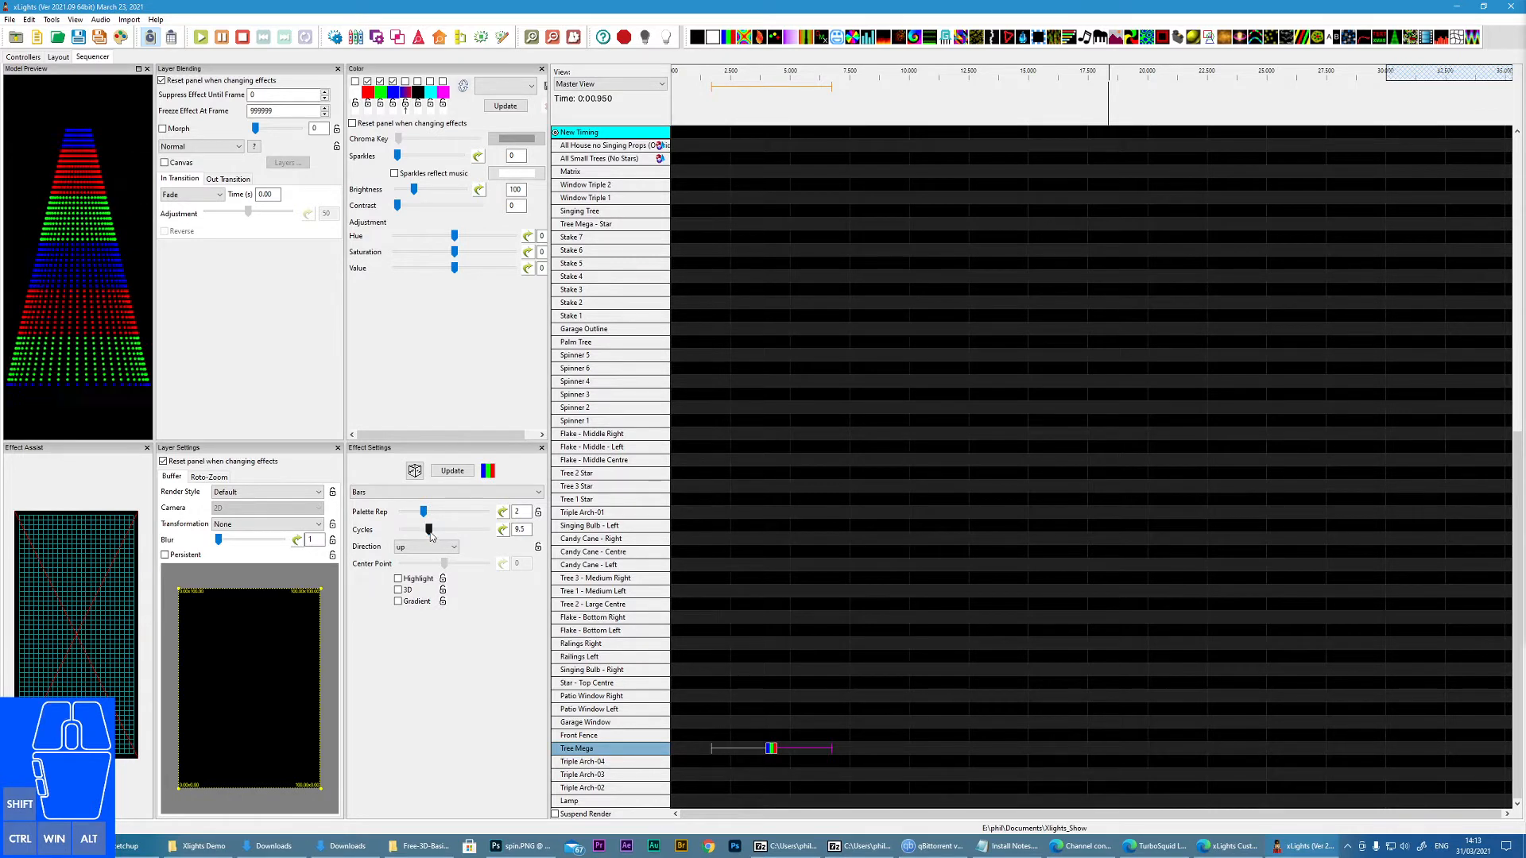
pyautogui.moveTo(429, 530); pyautogui.dragTo(422, 531)
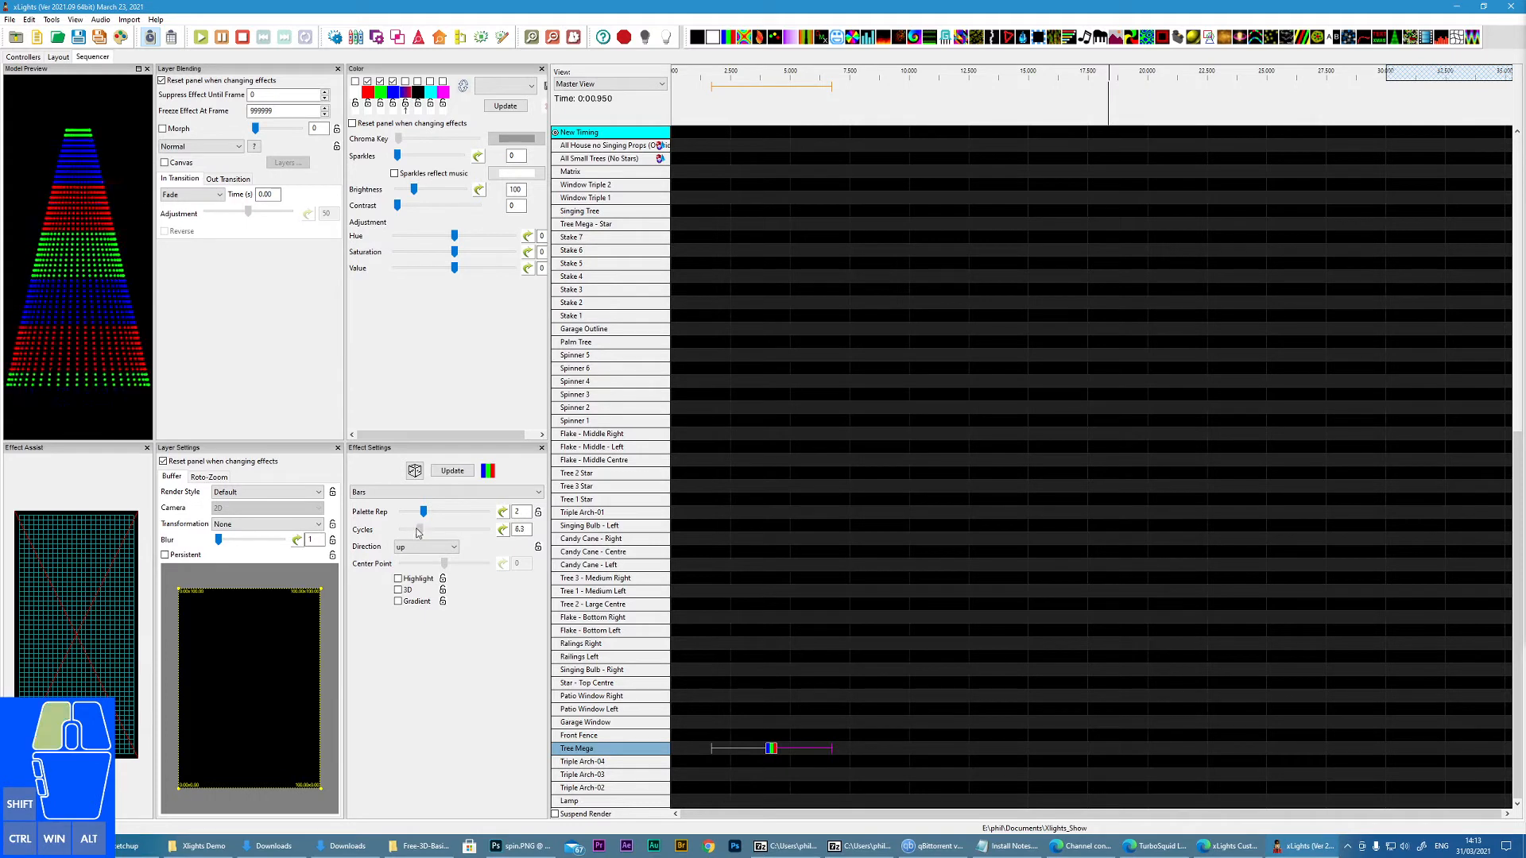
pyautogui.moveTo(422, 530); pyautogui.dragTo(406, 533)
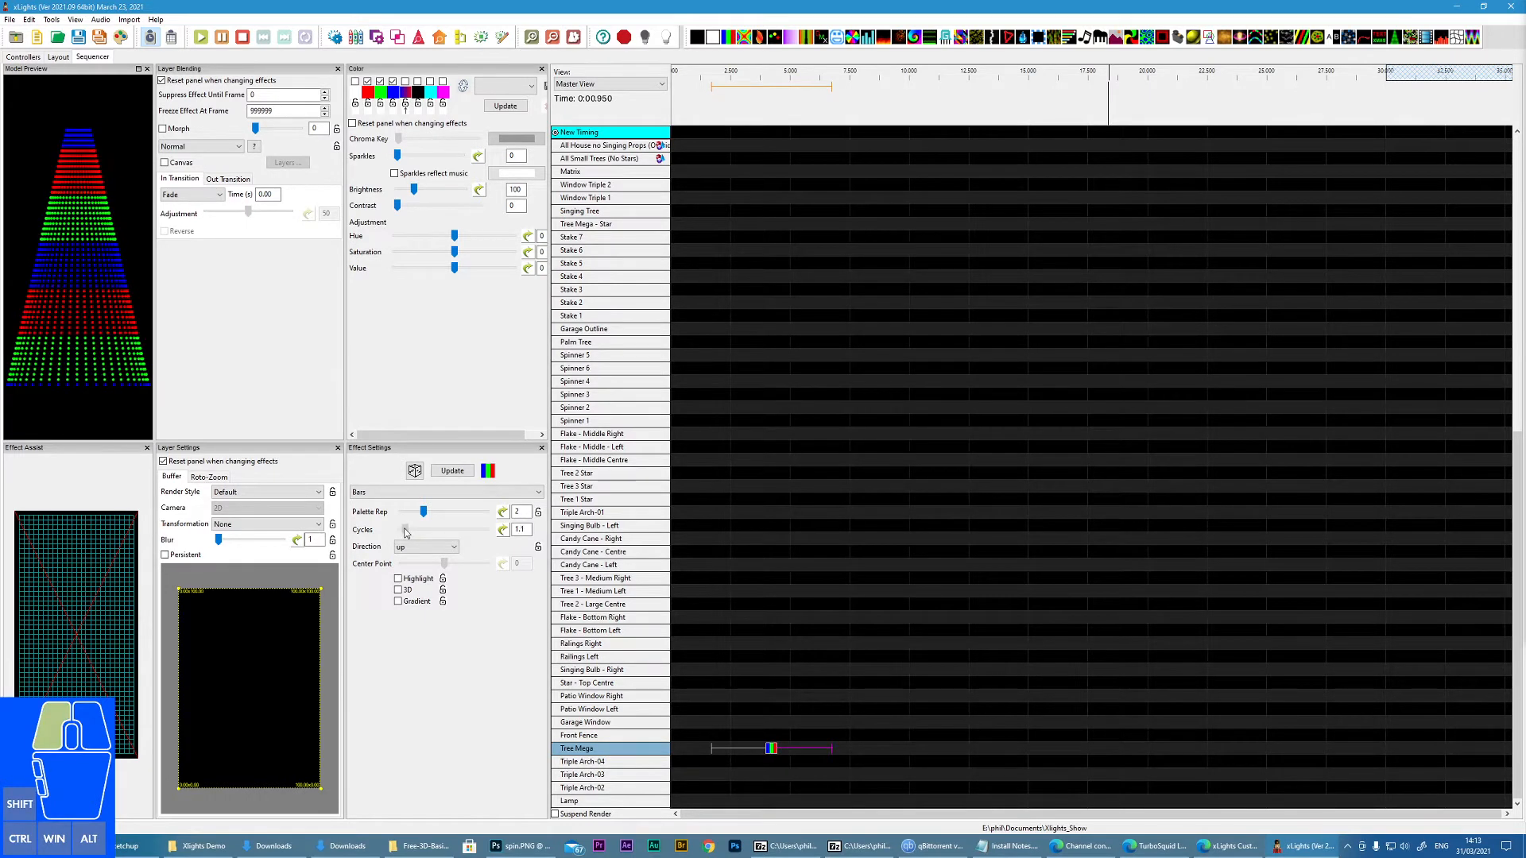
pyautogui.click(455, 548)
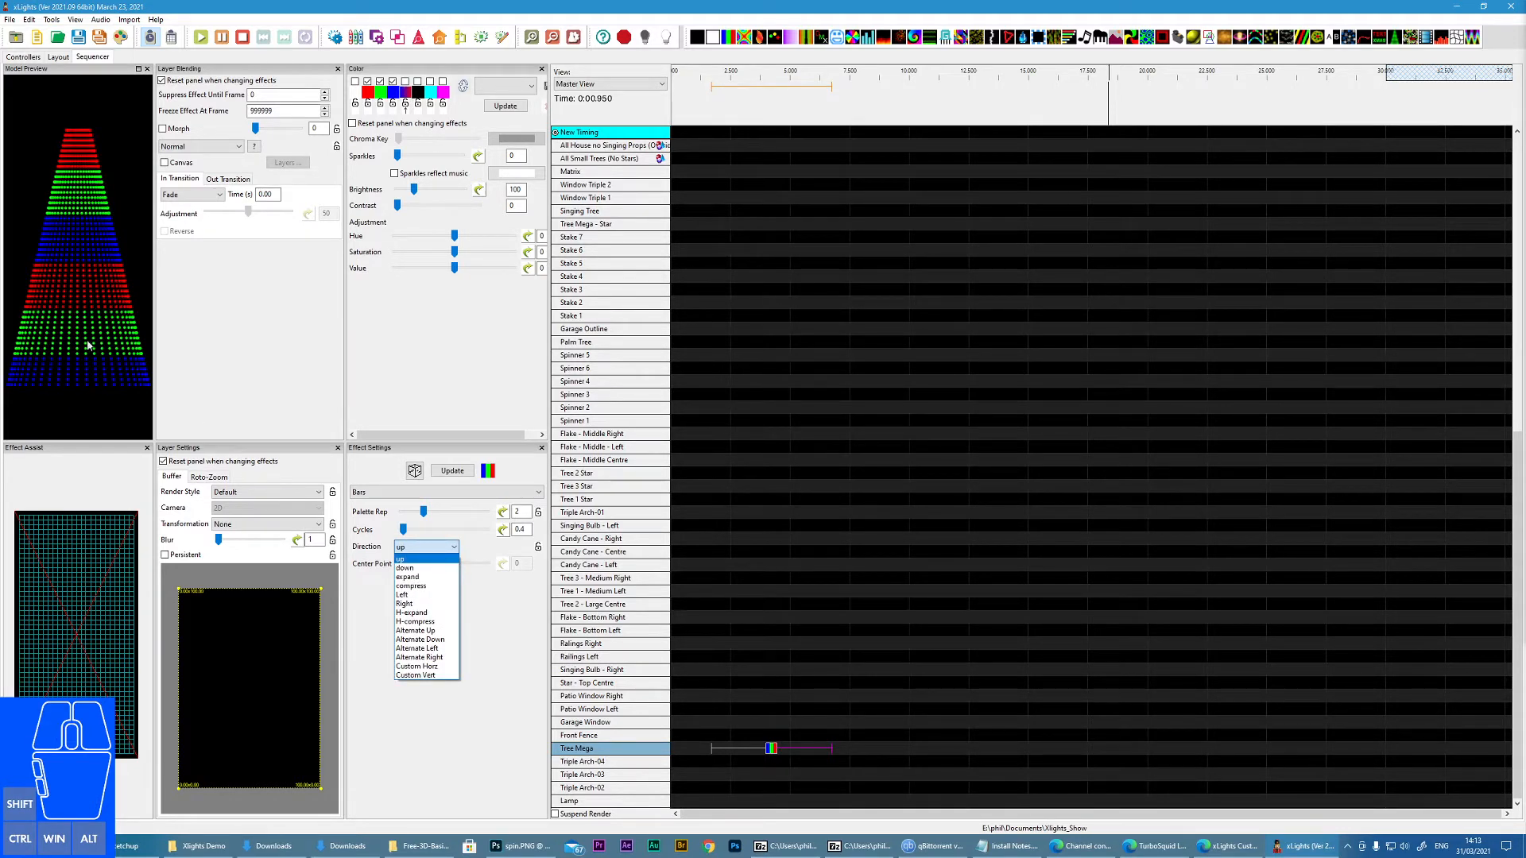
pyautogui.click(405, 533)
pyautogui.moveTo(406, 534); pyautogui.dragTo(412, 533)
# Preview the bars with Direction set in turn to down, expand and compress.
pyautogui.click(411, 547)
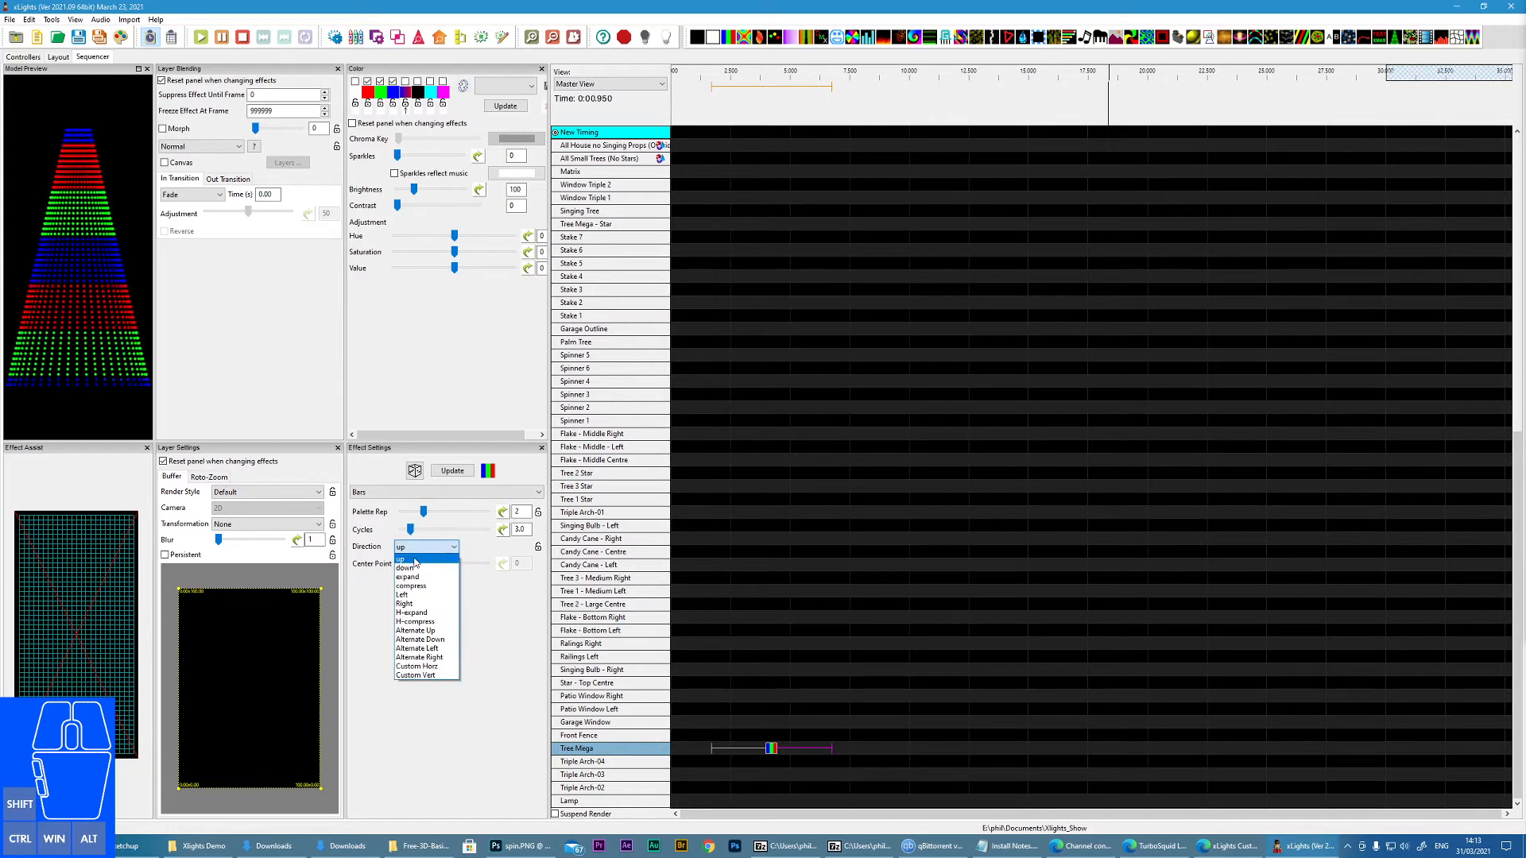
pyautogui.click(409, 568)
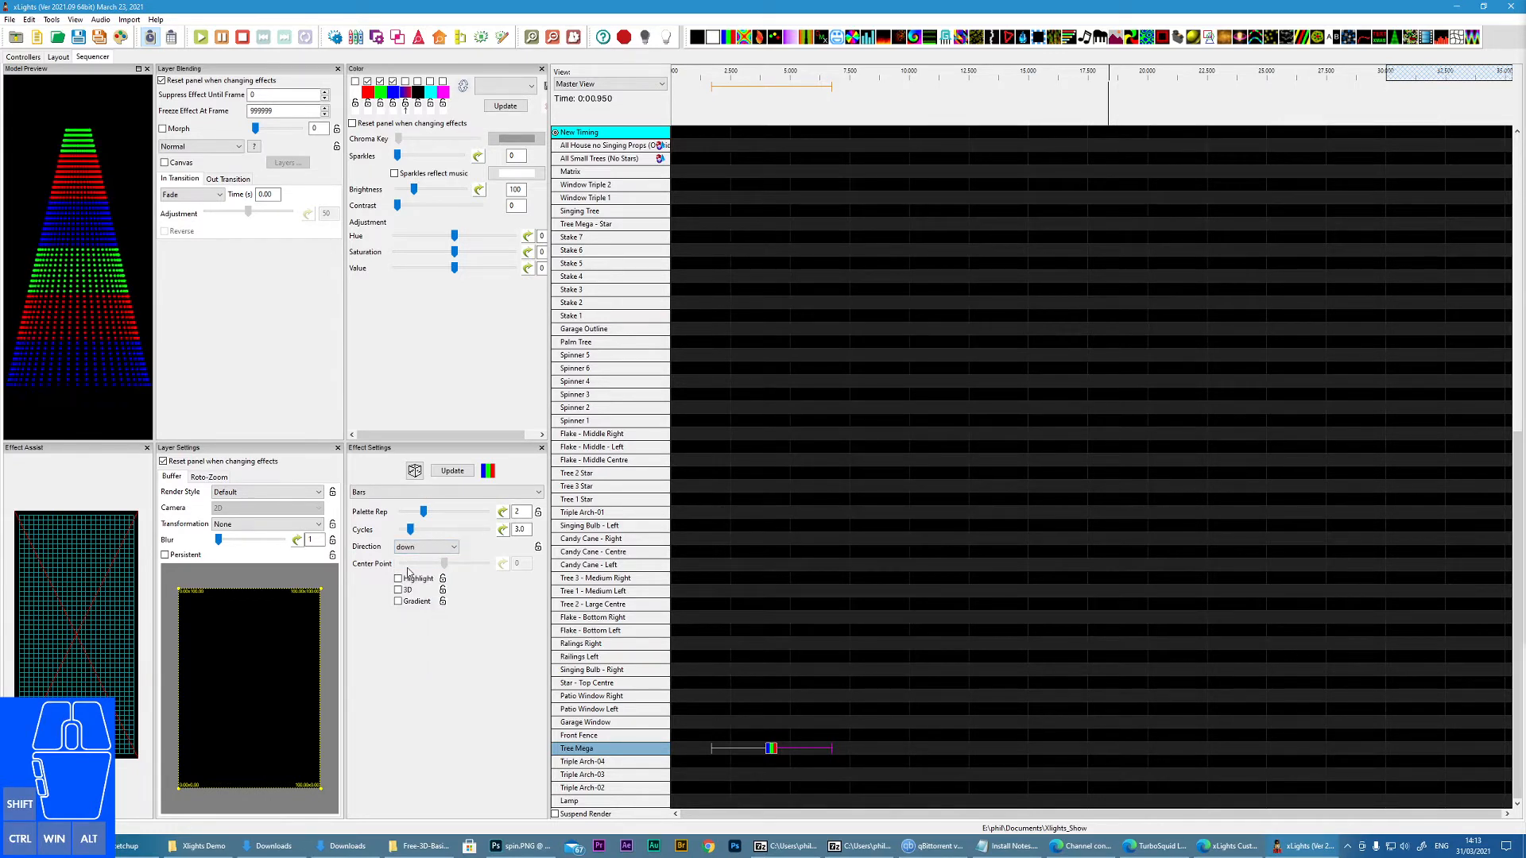
pyautogui.click(457, 547)
pyautogui.click(409, 579)
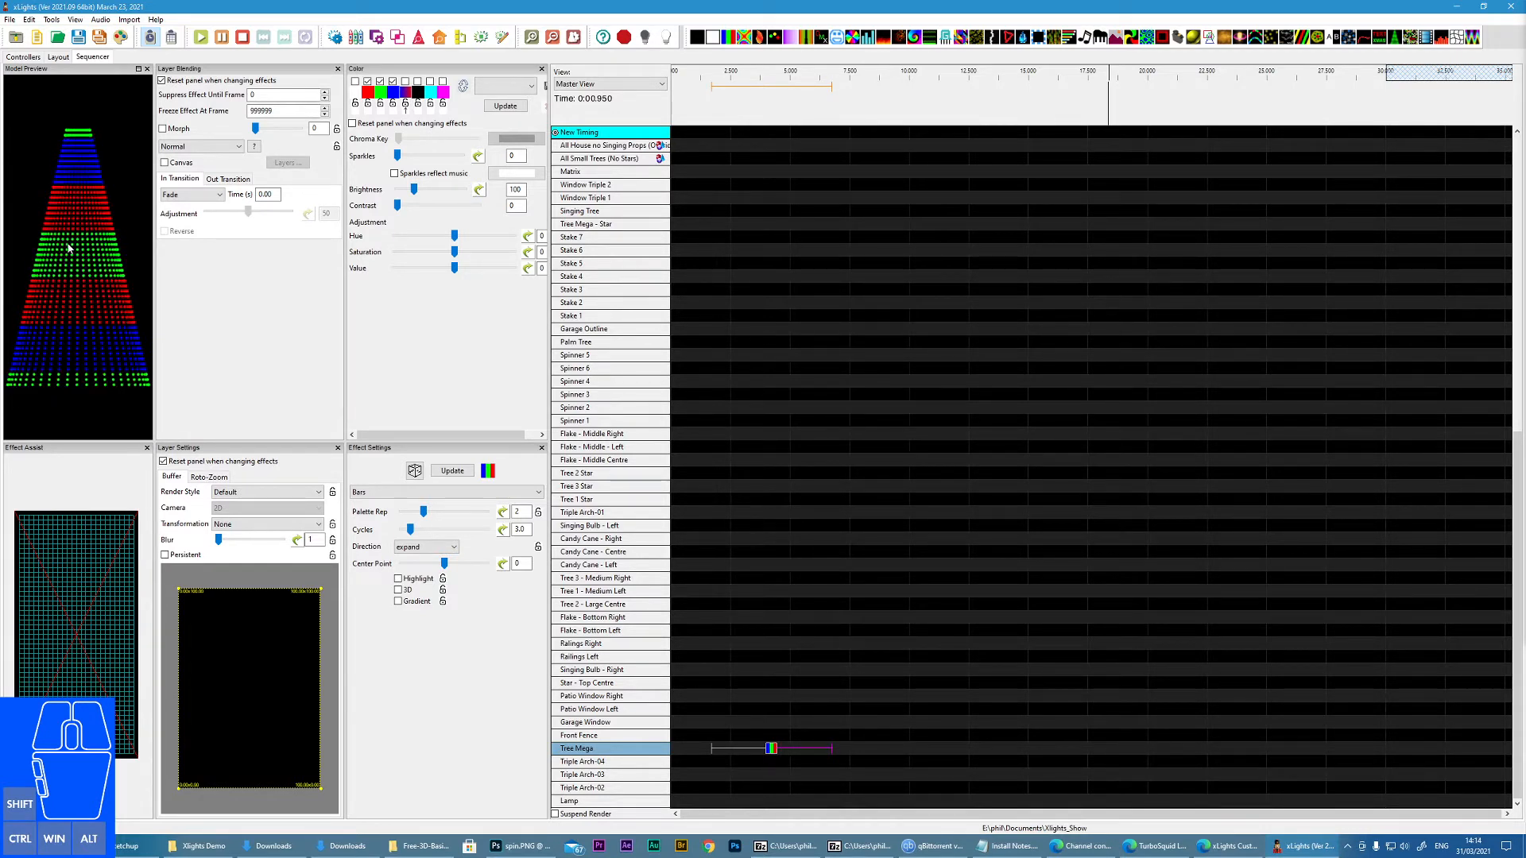
pyautogui.click(426, 547)
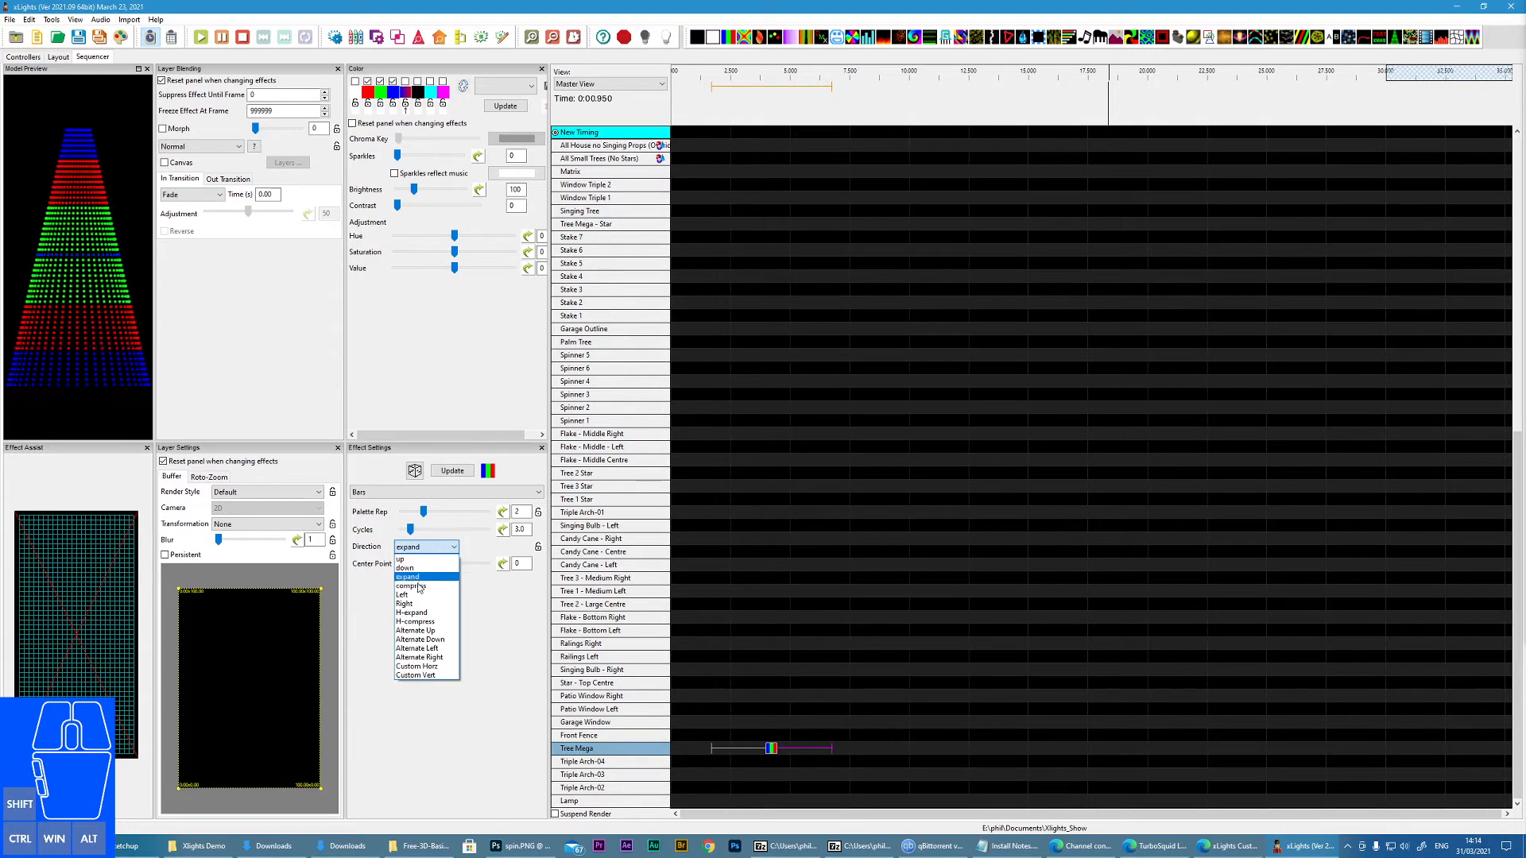
pyautogui.click(419, 592)
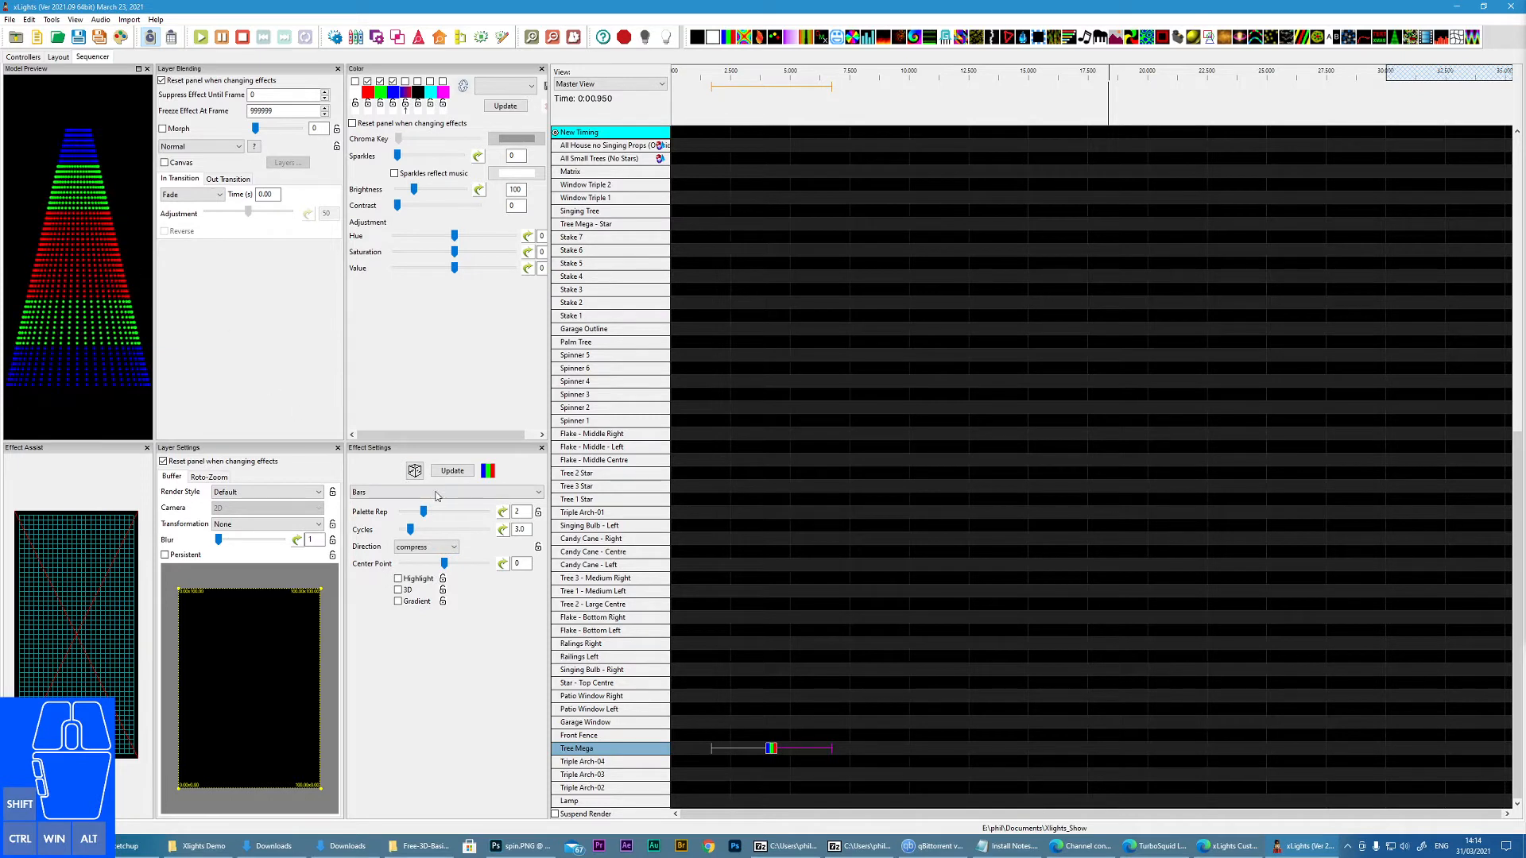
# Preview the sideways bar movement with Direction set in turn to Left, Right and H-expand.
pyautogui.click(429, 547)
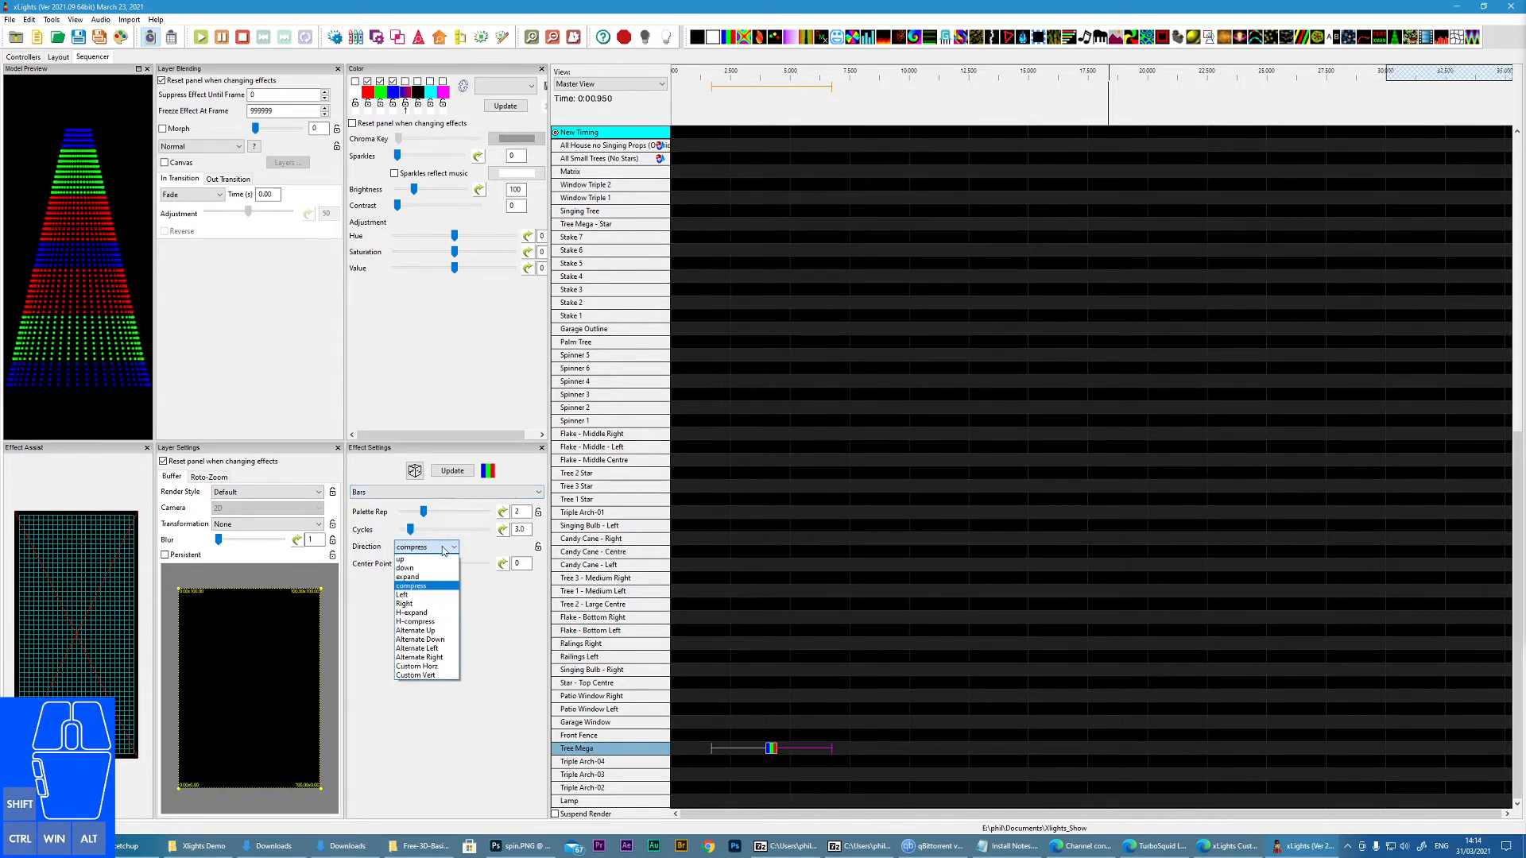
pyautogui.click(403, 596)
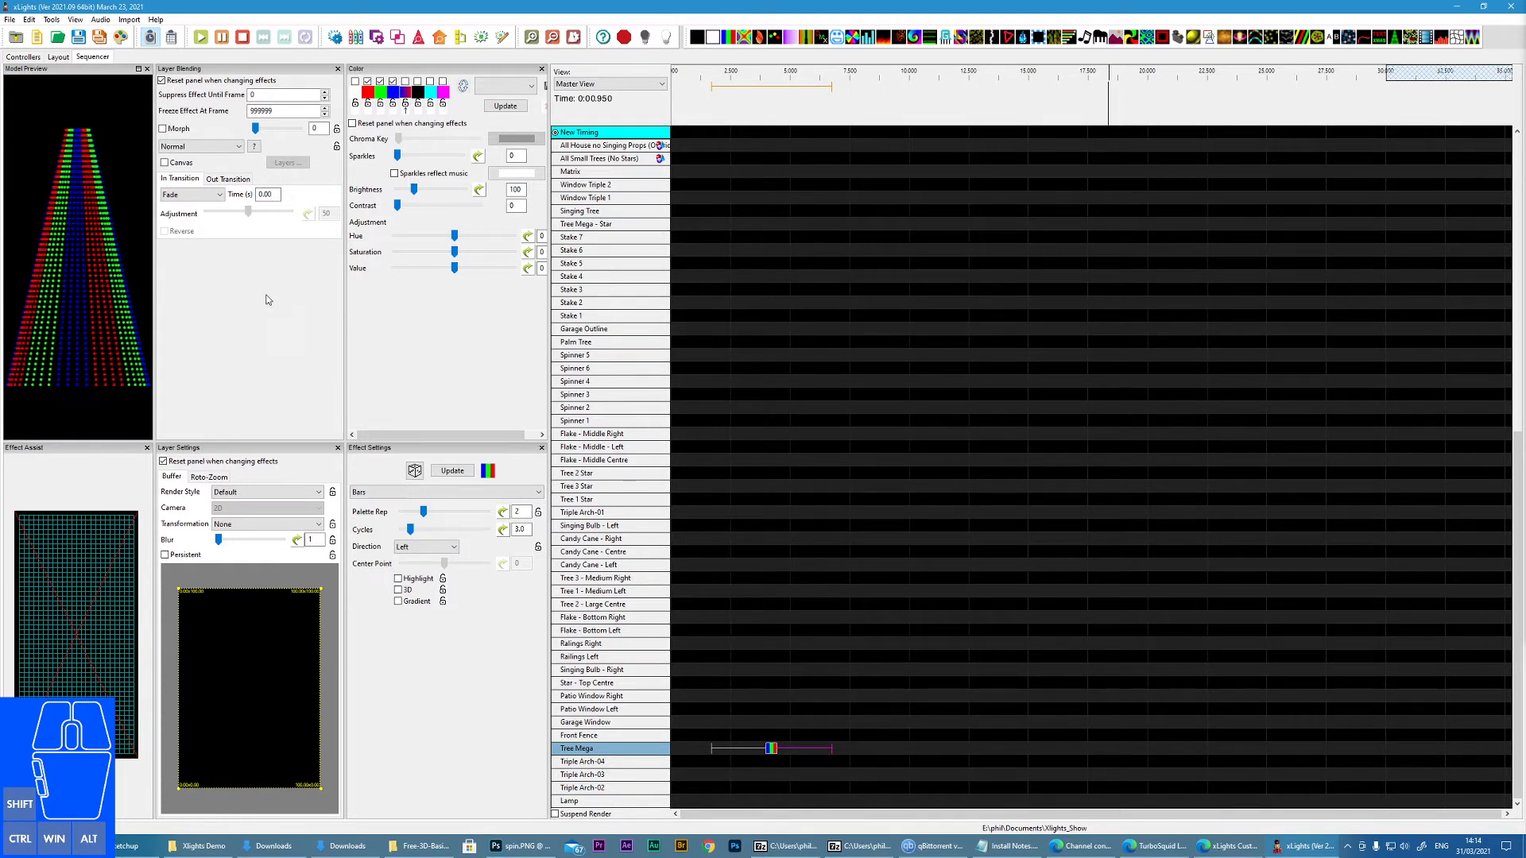
pyautogui.click(427, 547)
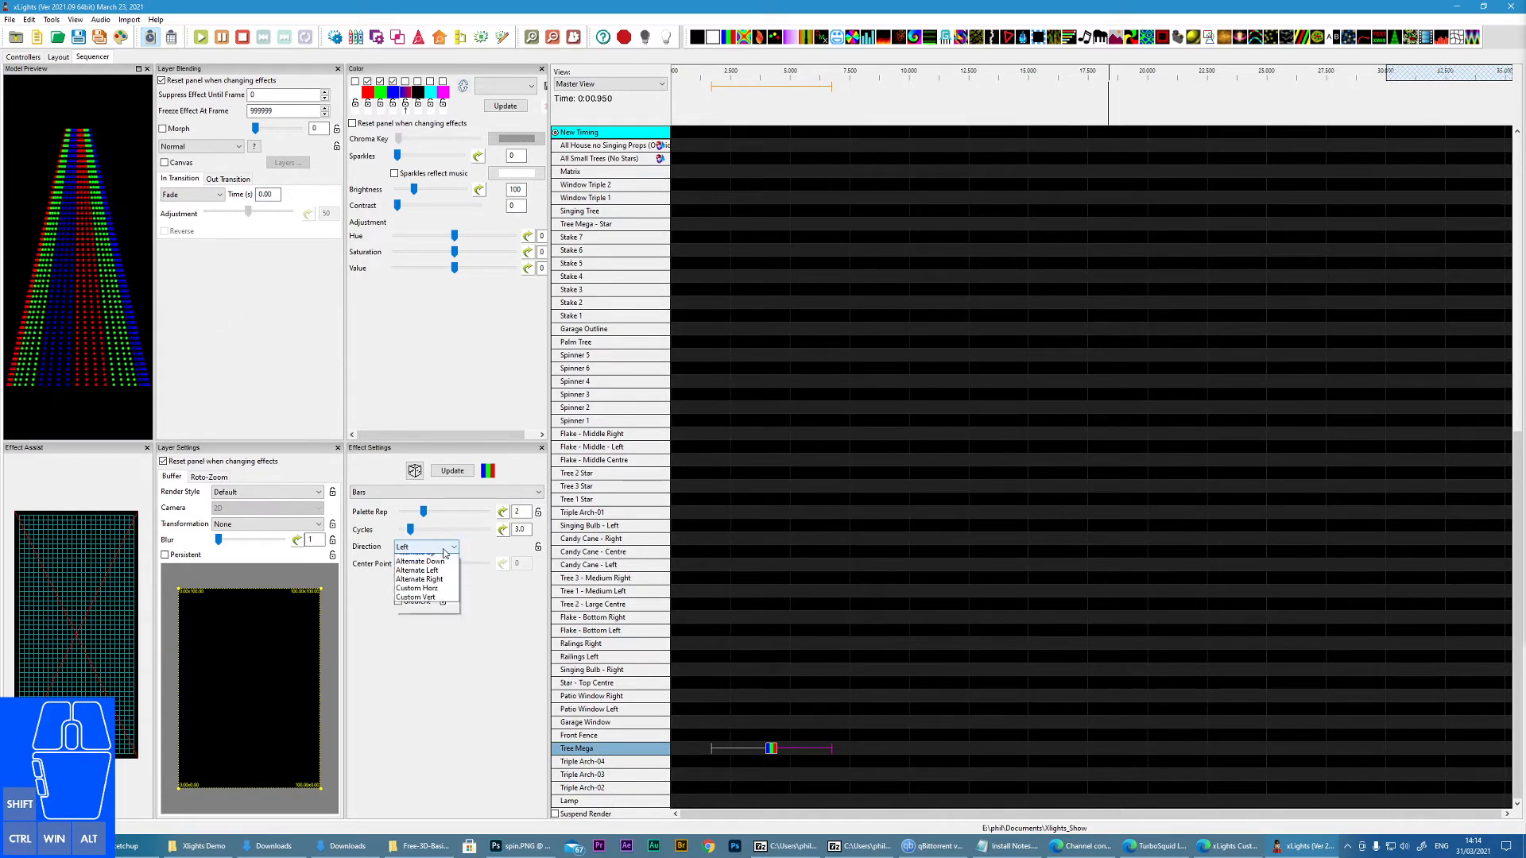
pyautogui.click(419, 603)
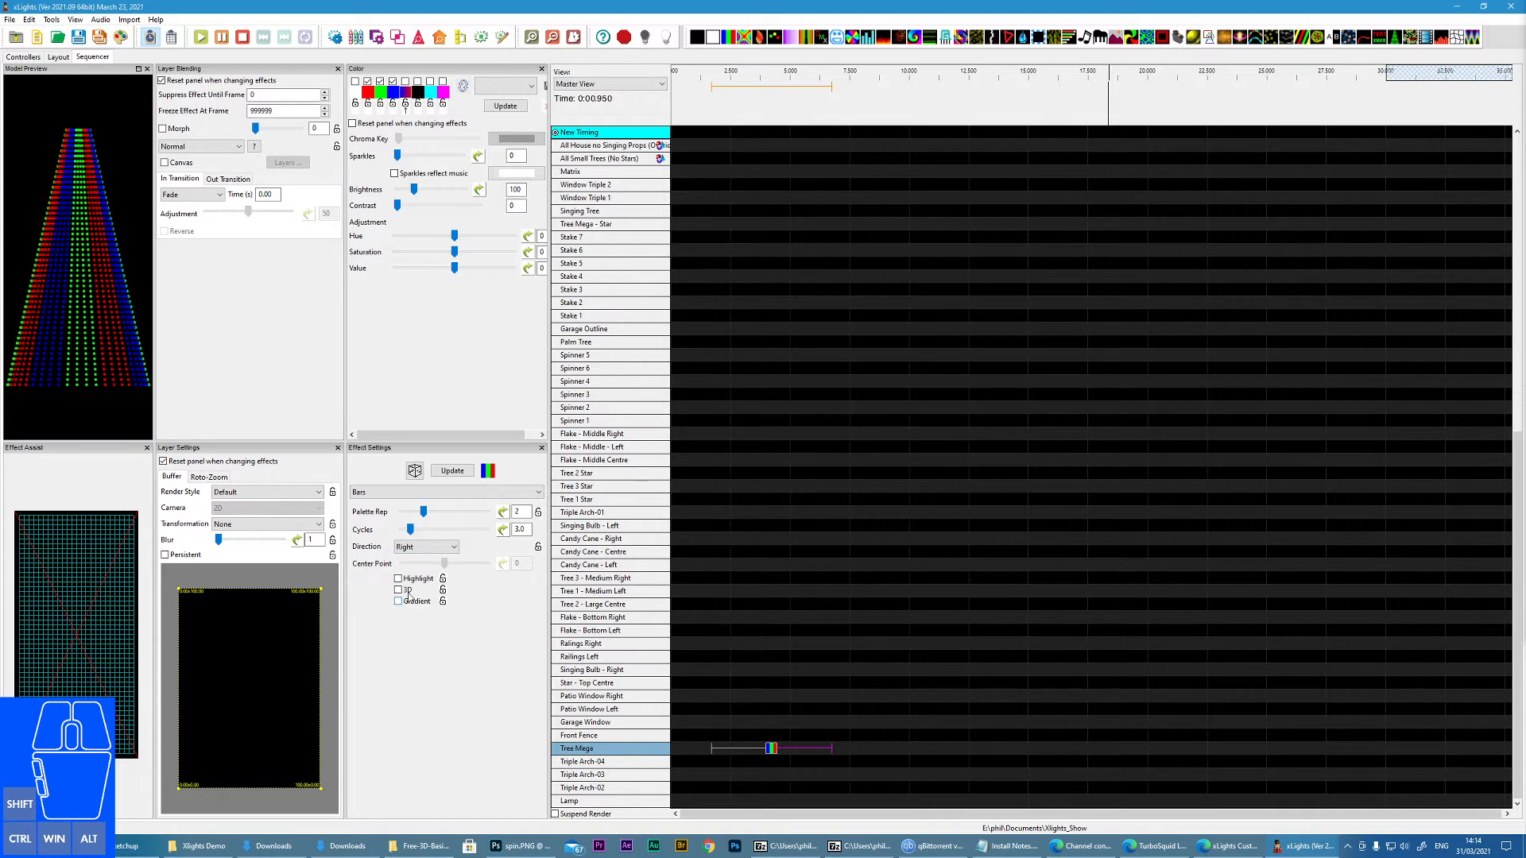
pyautogui.click(425, 547)
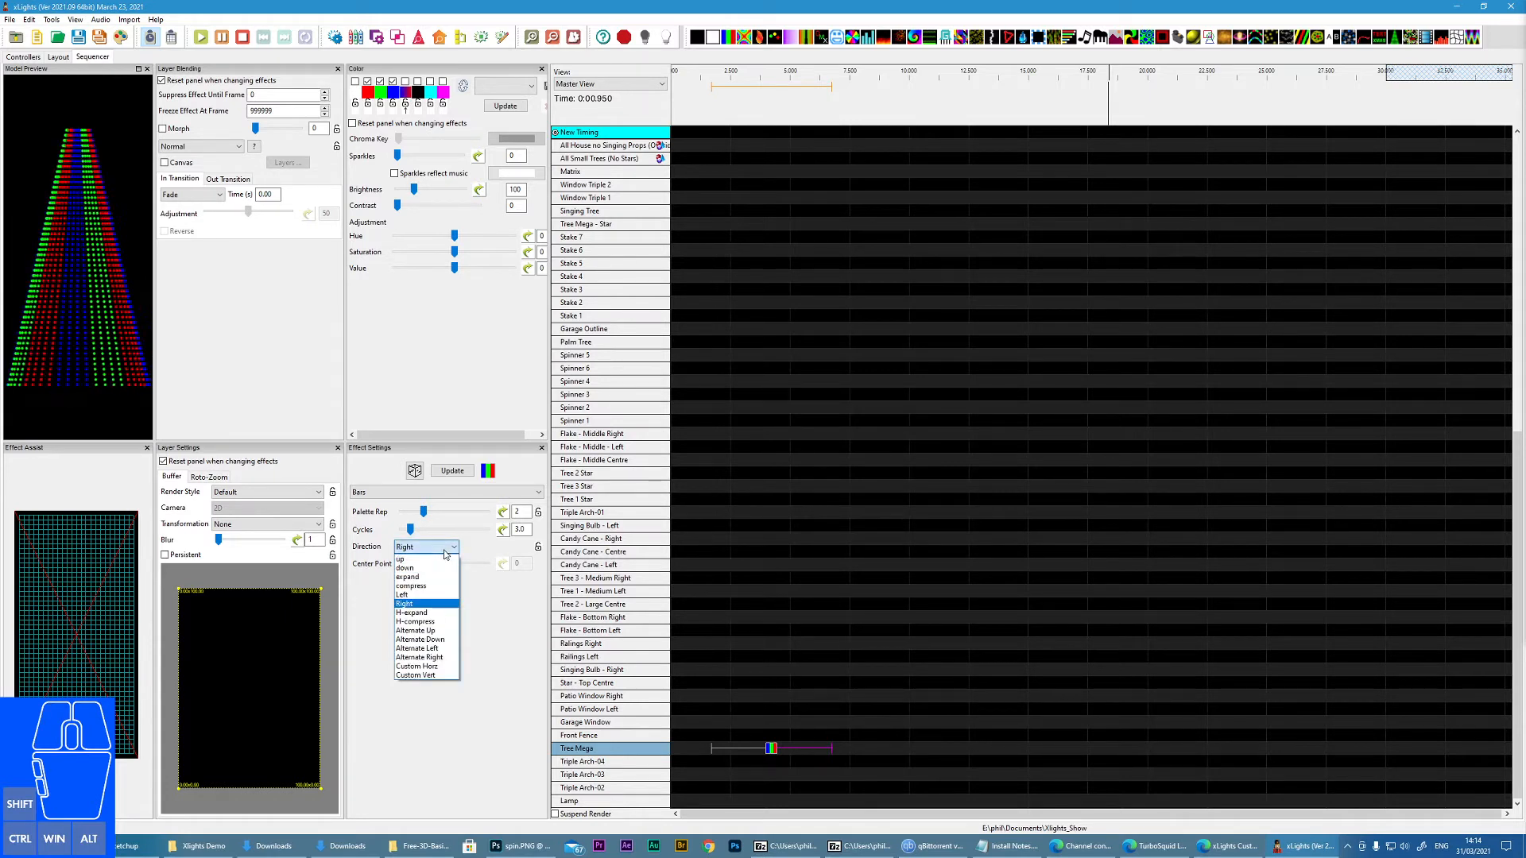
pyautogui.click(414, 613)
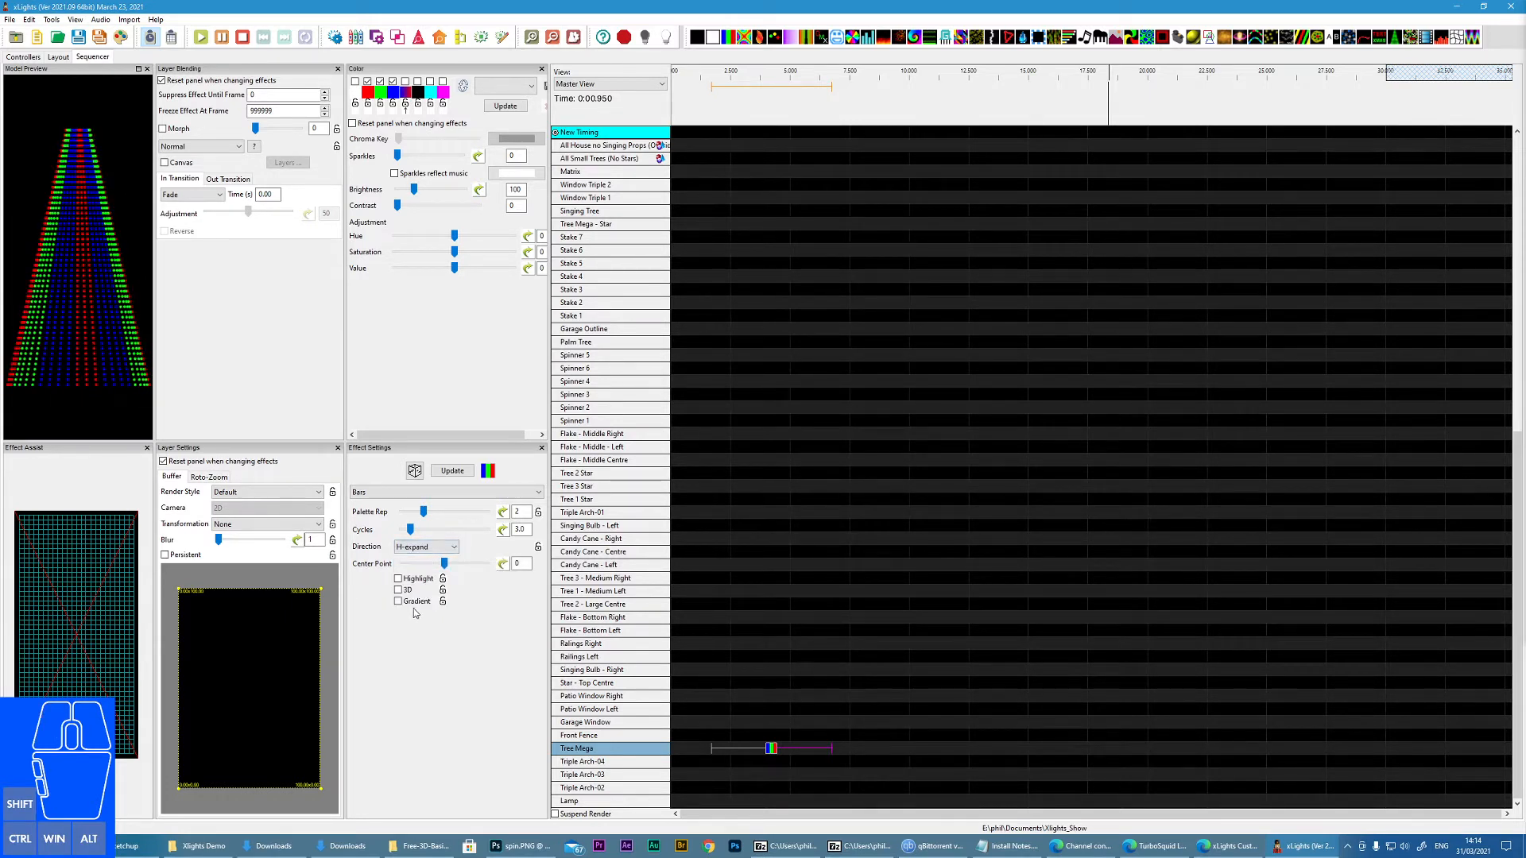
# Set the bars' Direction to Alternate Up and lower Cycles to 2.7.
pyautogui.click(434, 548)
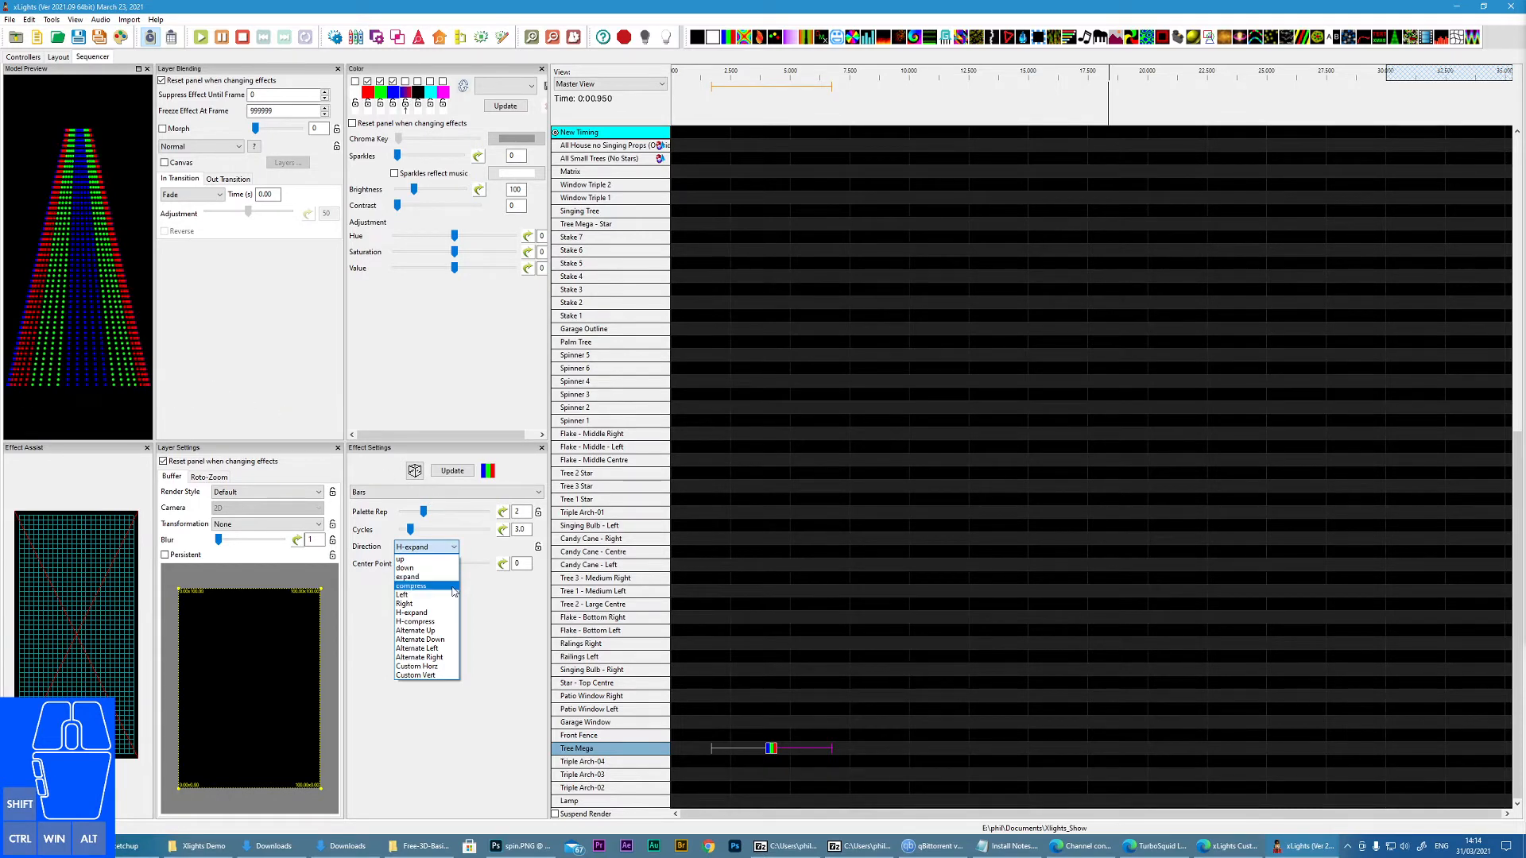
pyautogui.click(429, 631)
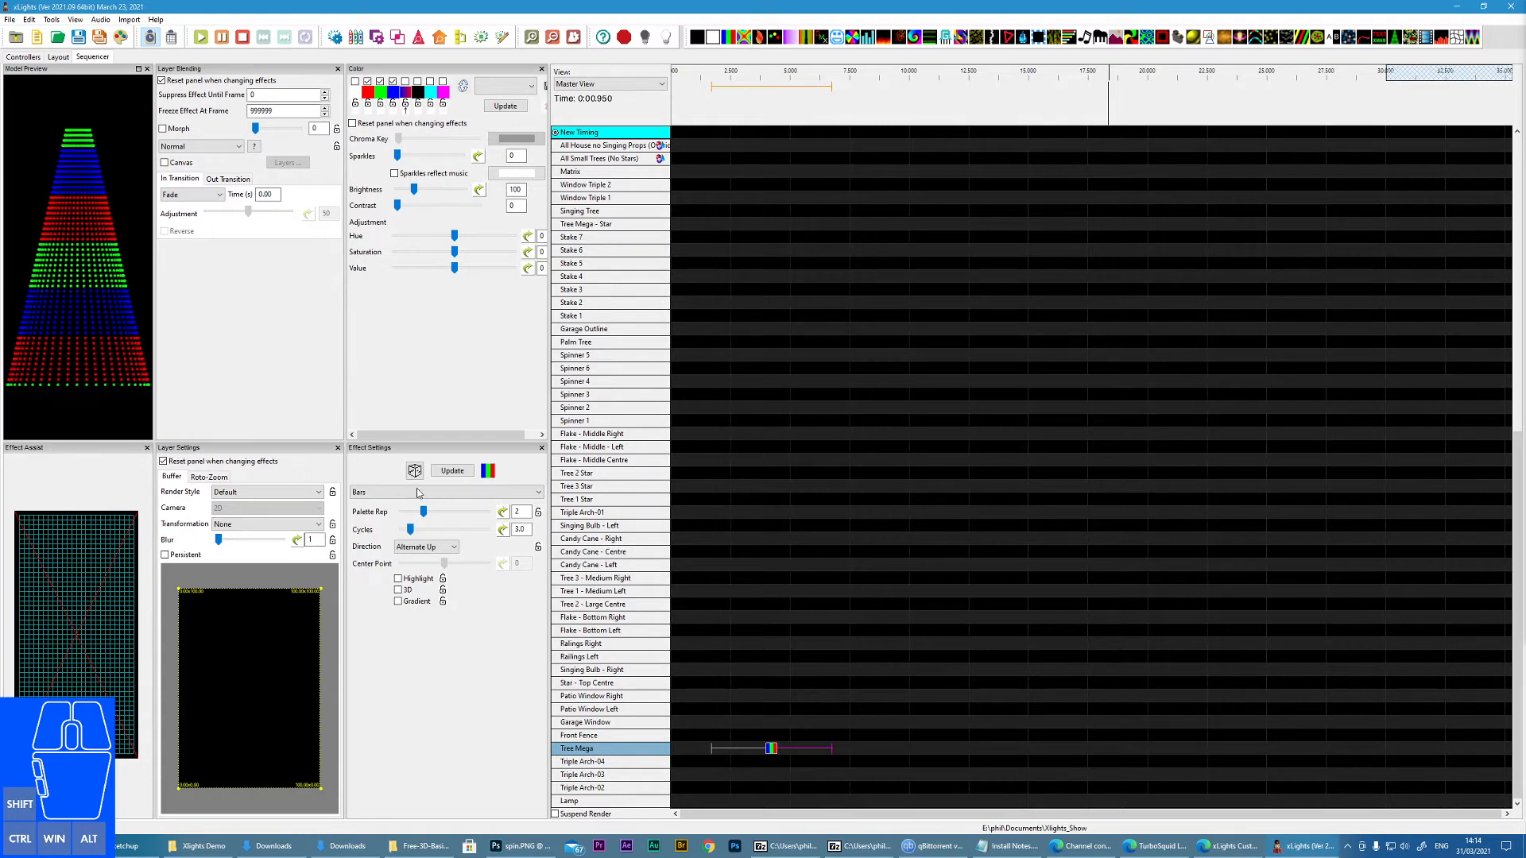
pyautogui.moveTo(412, 535)
pyautogui.mouseDown()
pyautogui.moveTo(454, 538)
pyautogui.moveTo(410, 530)
pyautogui.mouseUp()
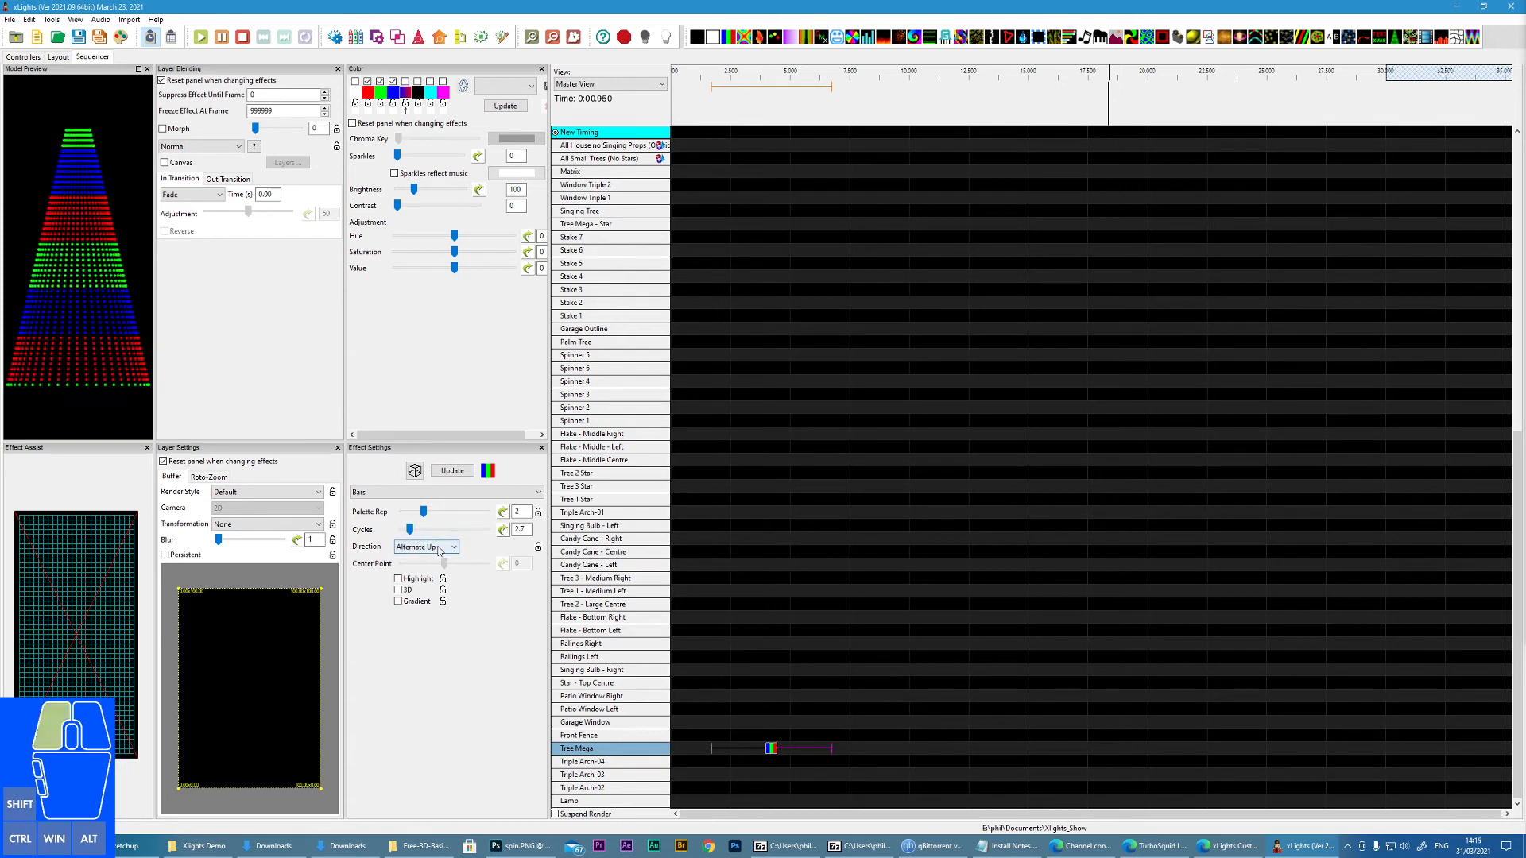
# Preview the stepped bar movement with Direction set in turn to Alternate Down, Alternate Left and Alternate Right.
pyautogui.click(429, 547)
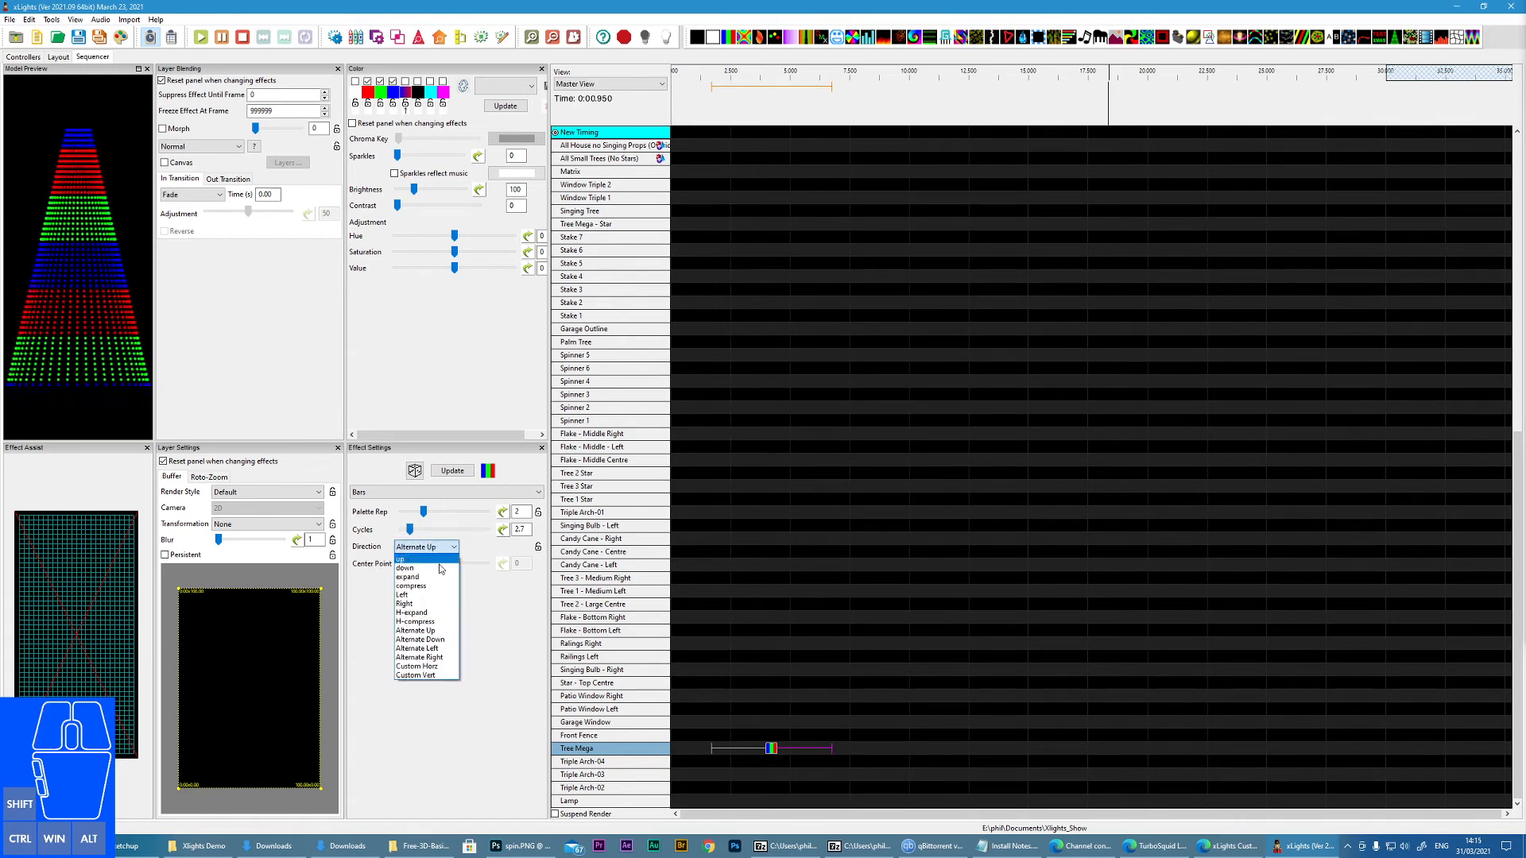
pyautogui.click(420, 639)
pyautogui.click(426, 547)
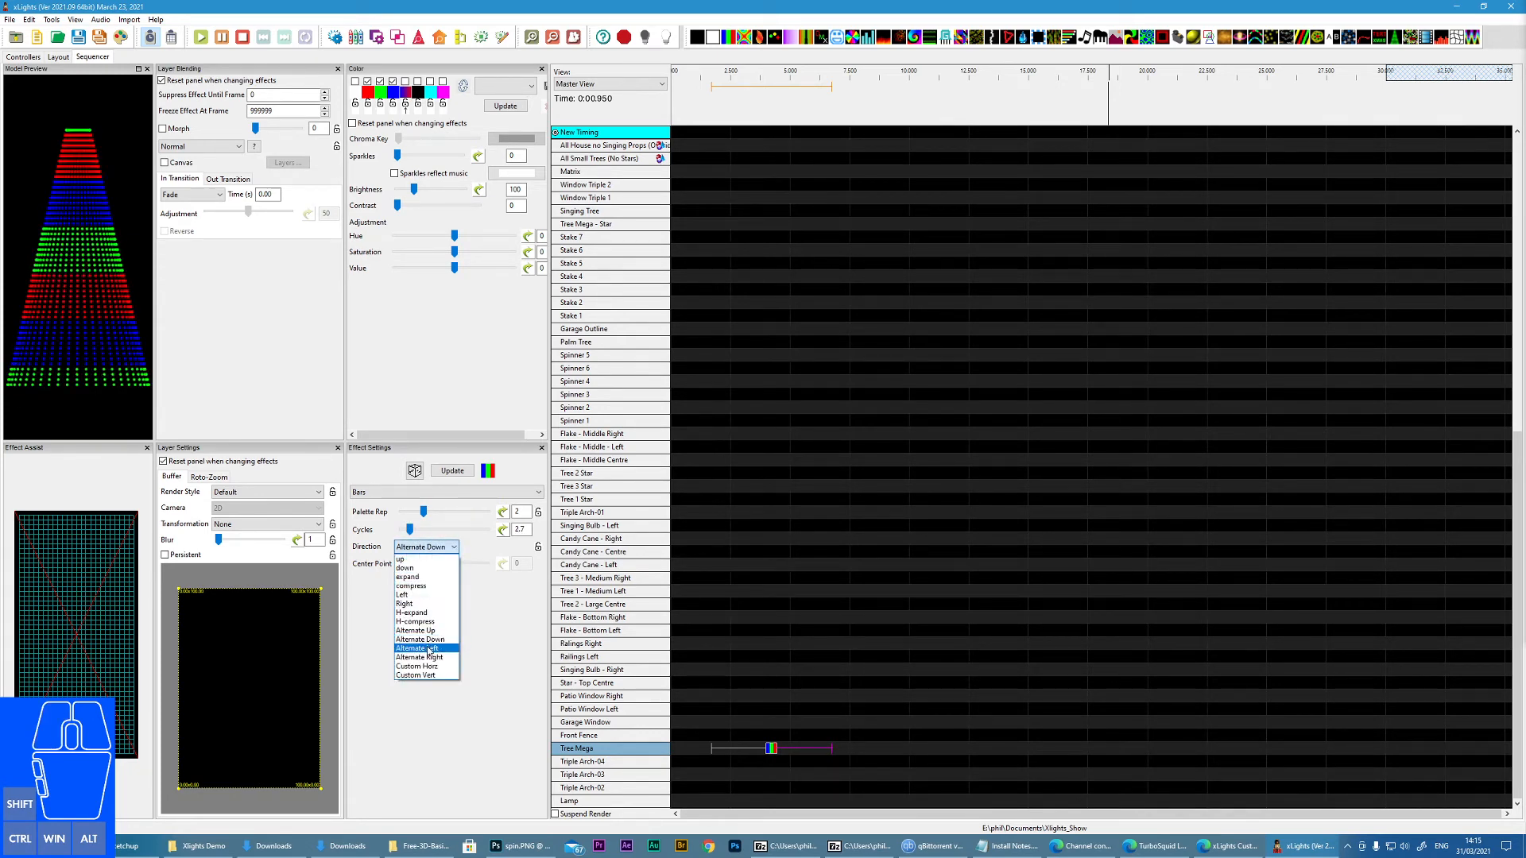
pyautogui.click(426, 633)
pyautogui.click(426, 547)
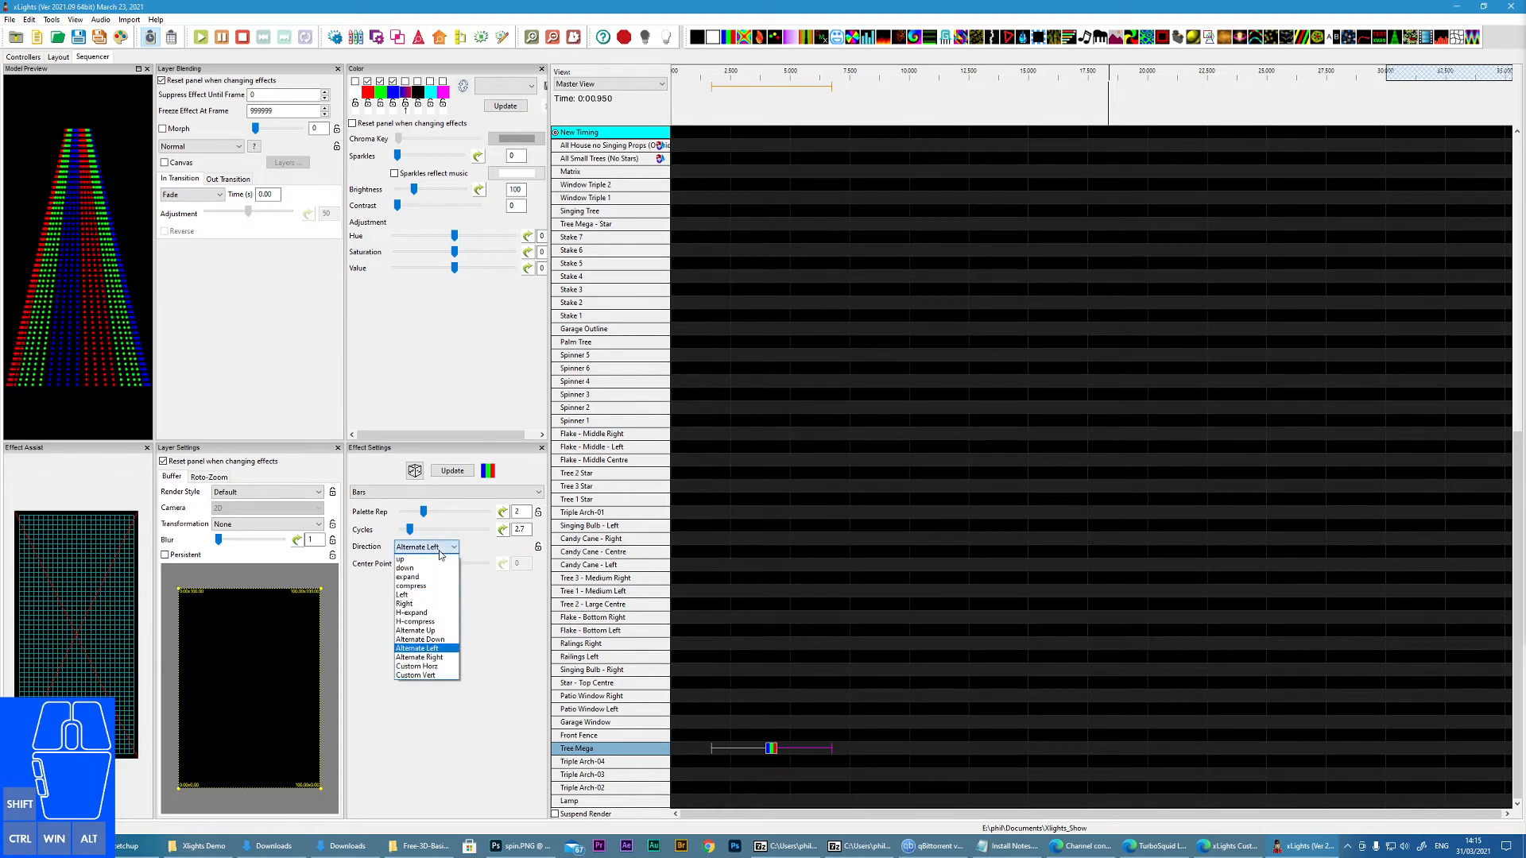
pyautogui.click(420, 659)
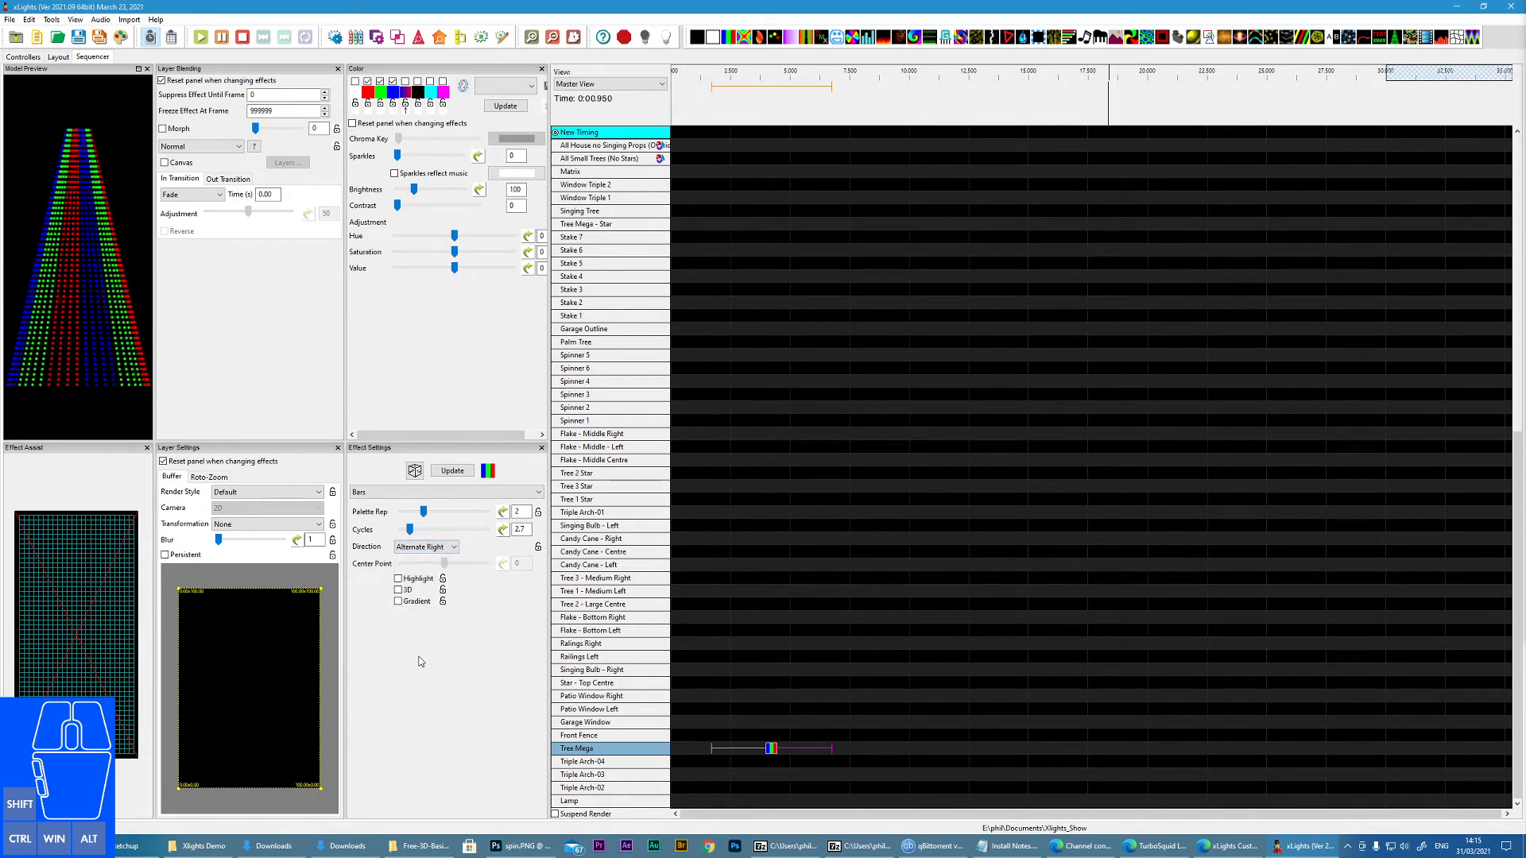
# Try the Custom Horz direction with Center Point at -8 and toggle the Gradient option.
pyautogui.click(431, 549)
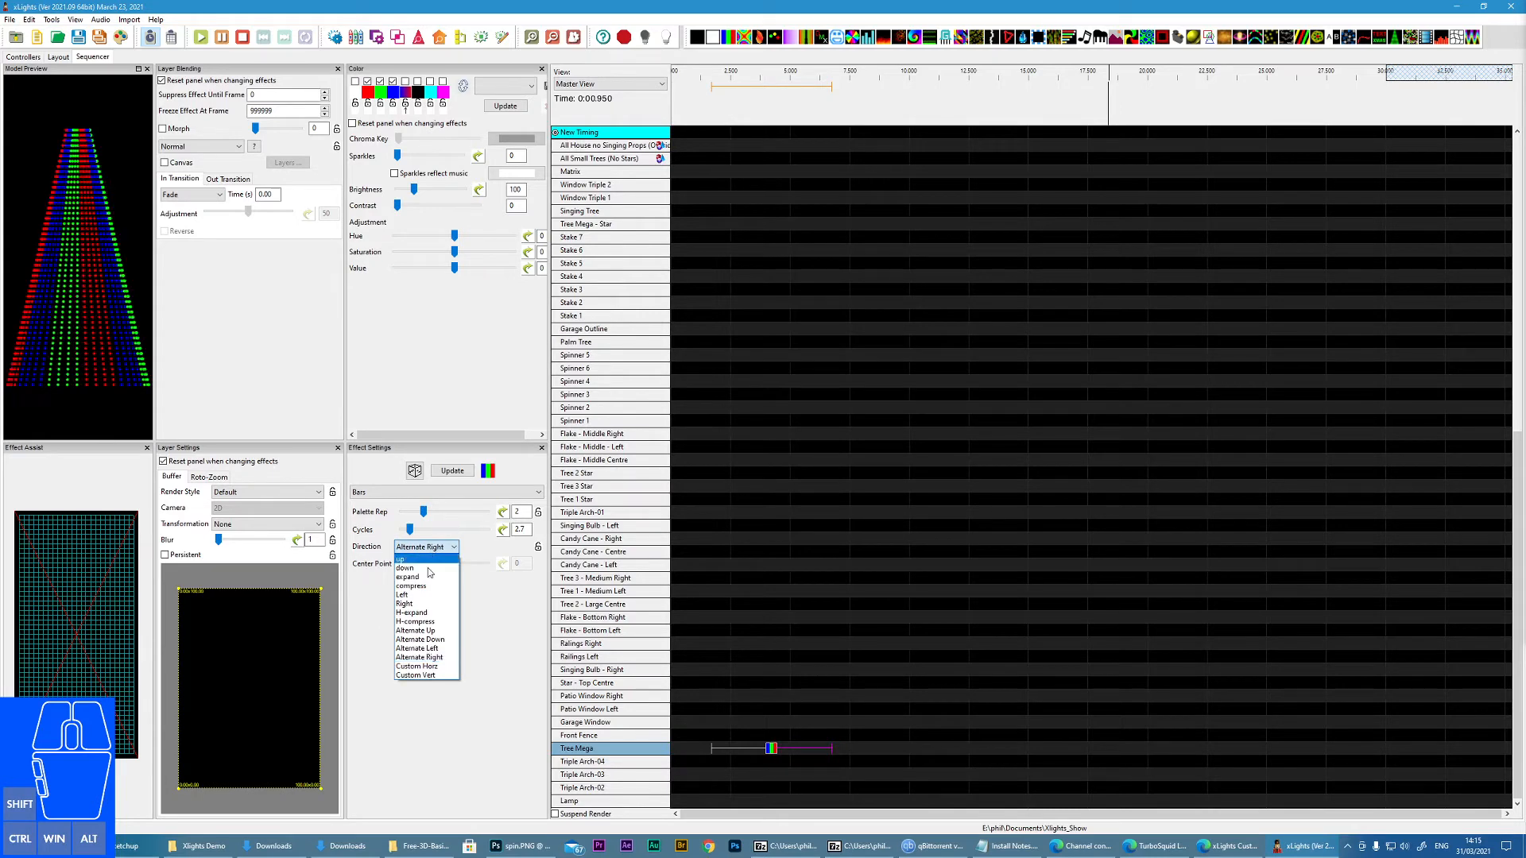
pyautogui.click(409, 667)
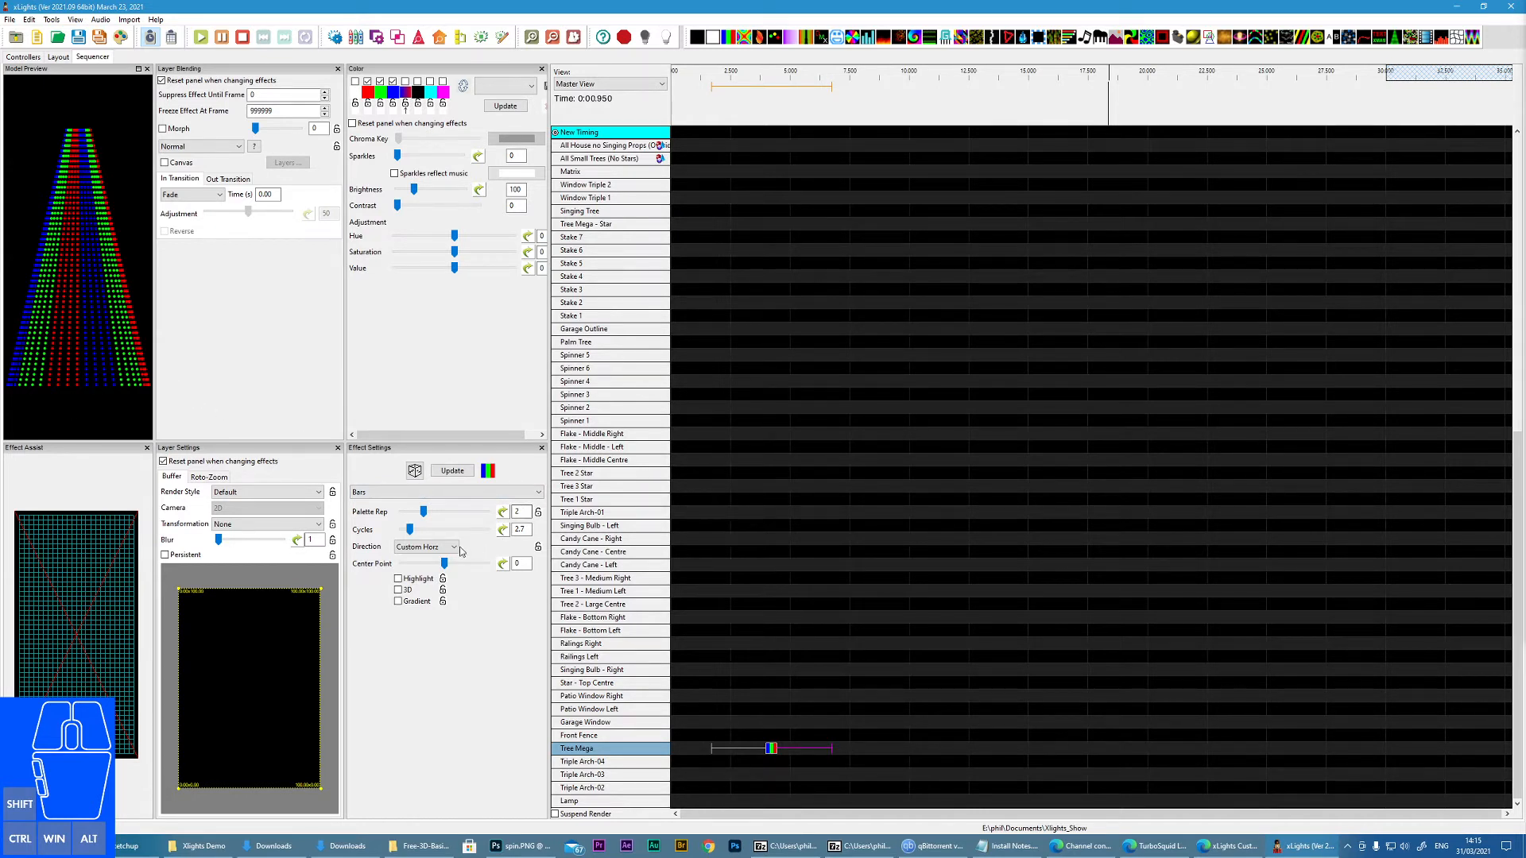
pyautogui.moveTo(444, 568)
pyautogui.mouseDown()
pyautogui.moveTo(461, 568)
pyautogui.moveTo(393, 568)
pyautogui.moveTo(441, 569)
pyautogui.mouseUp()
pyautogui.click(398, 602)
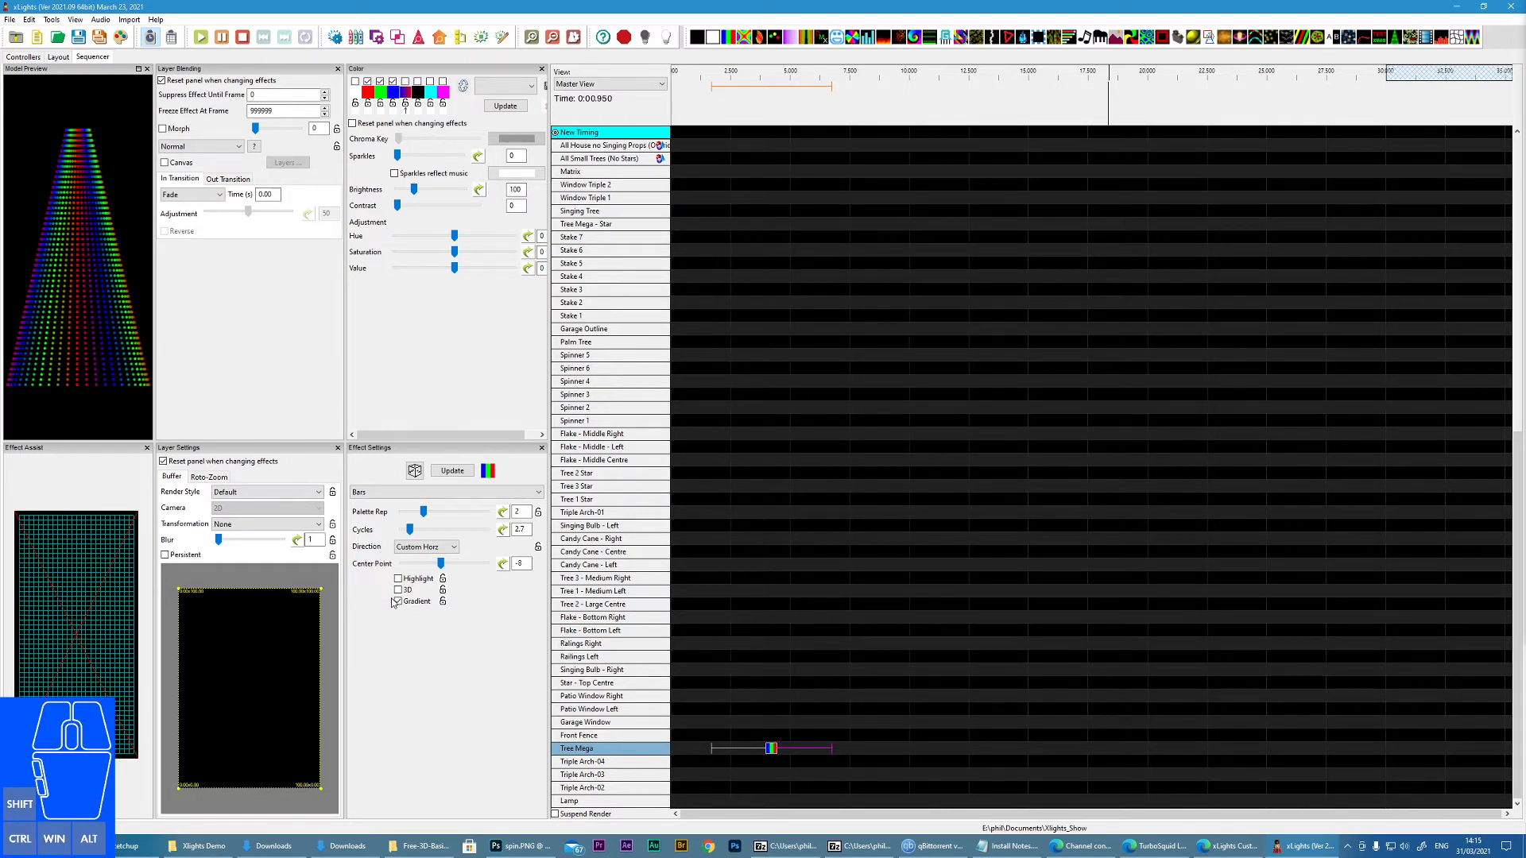
# Set the bars' Direction to Custom Vert and the Center Point to 70.
pyautogui.click(448, 550)
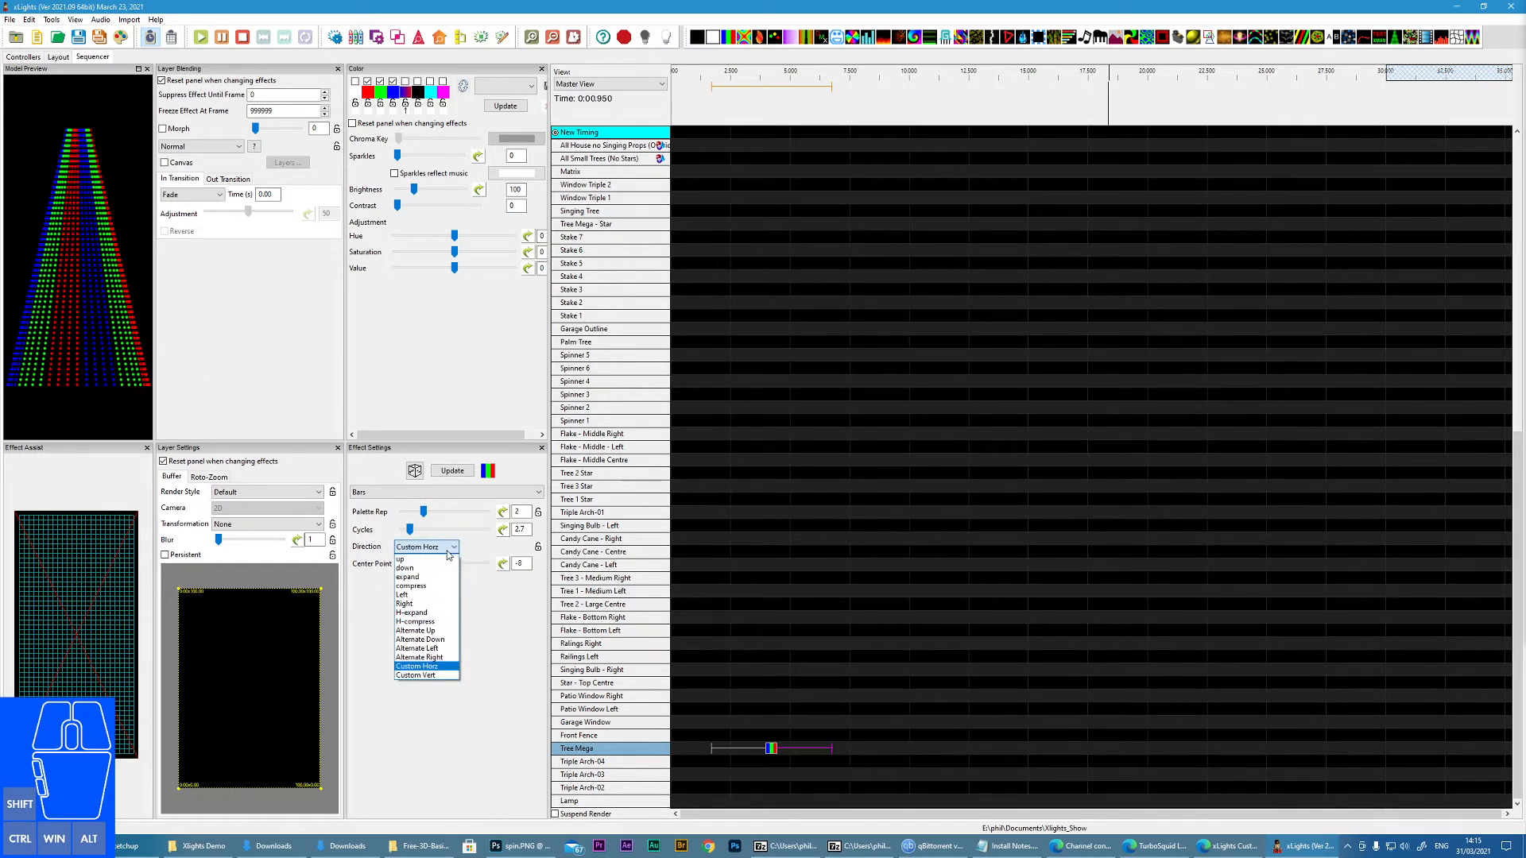
pyautogui.click(417, 675)
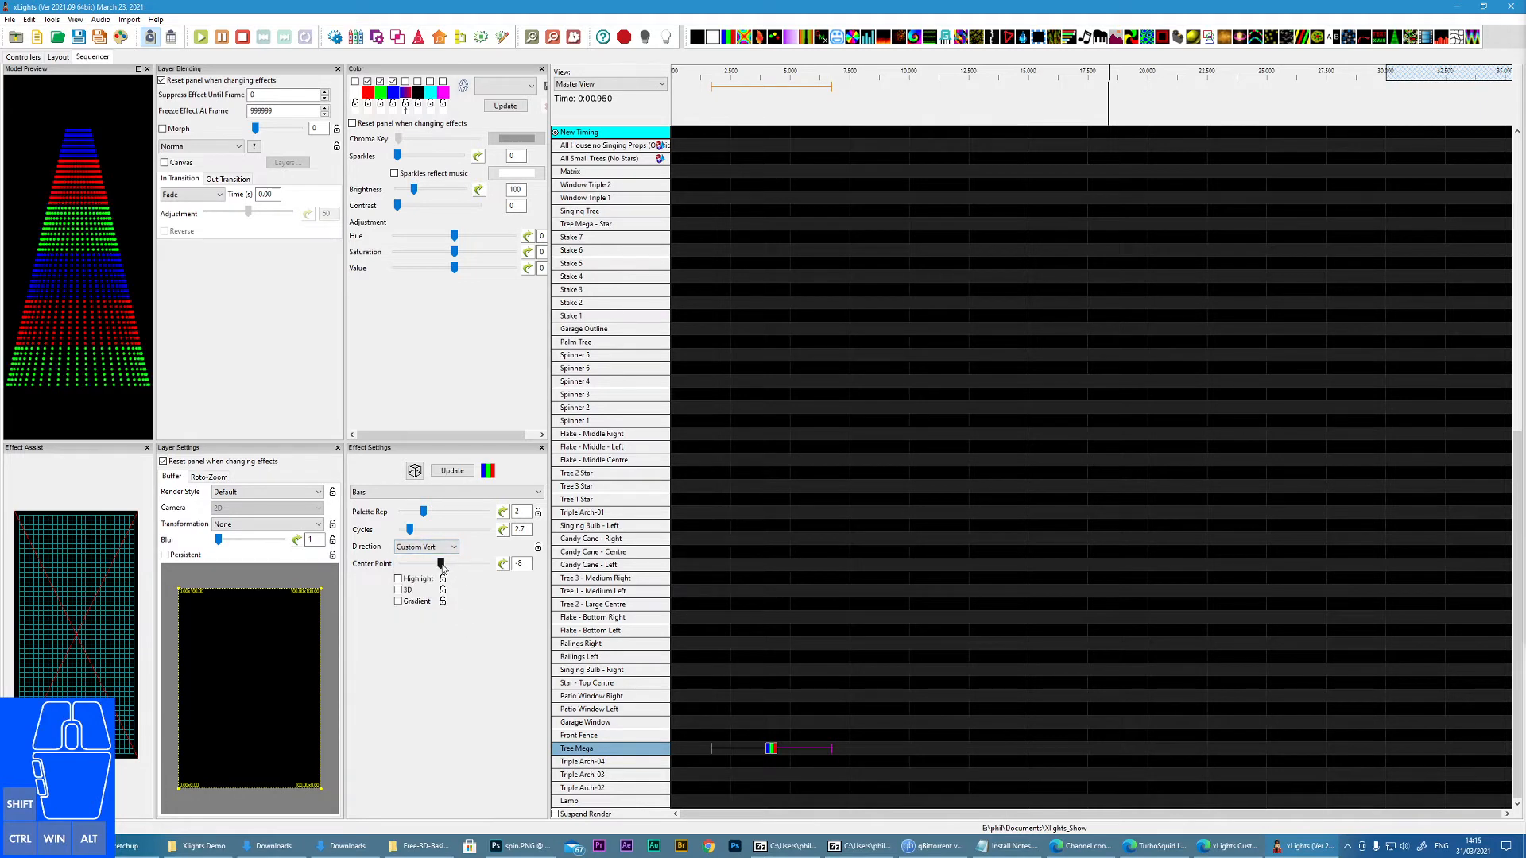
pyautogui.moveTo(441, 563); pyautogui.dragTo(477, 569)
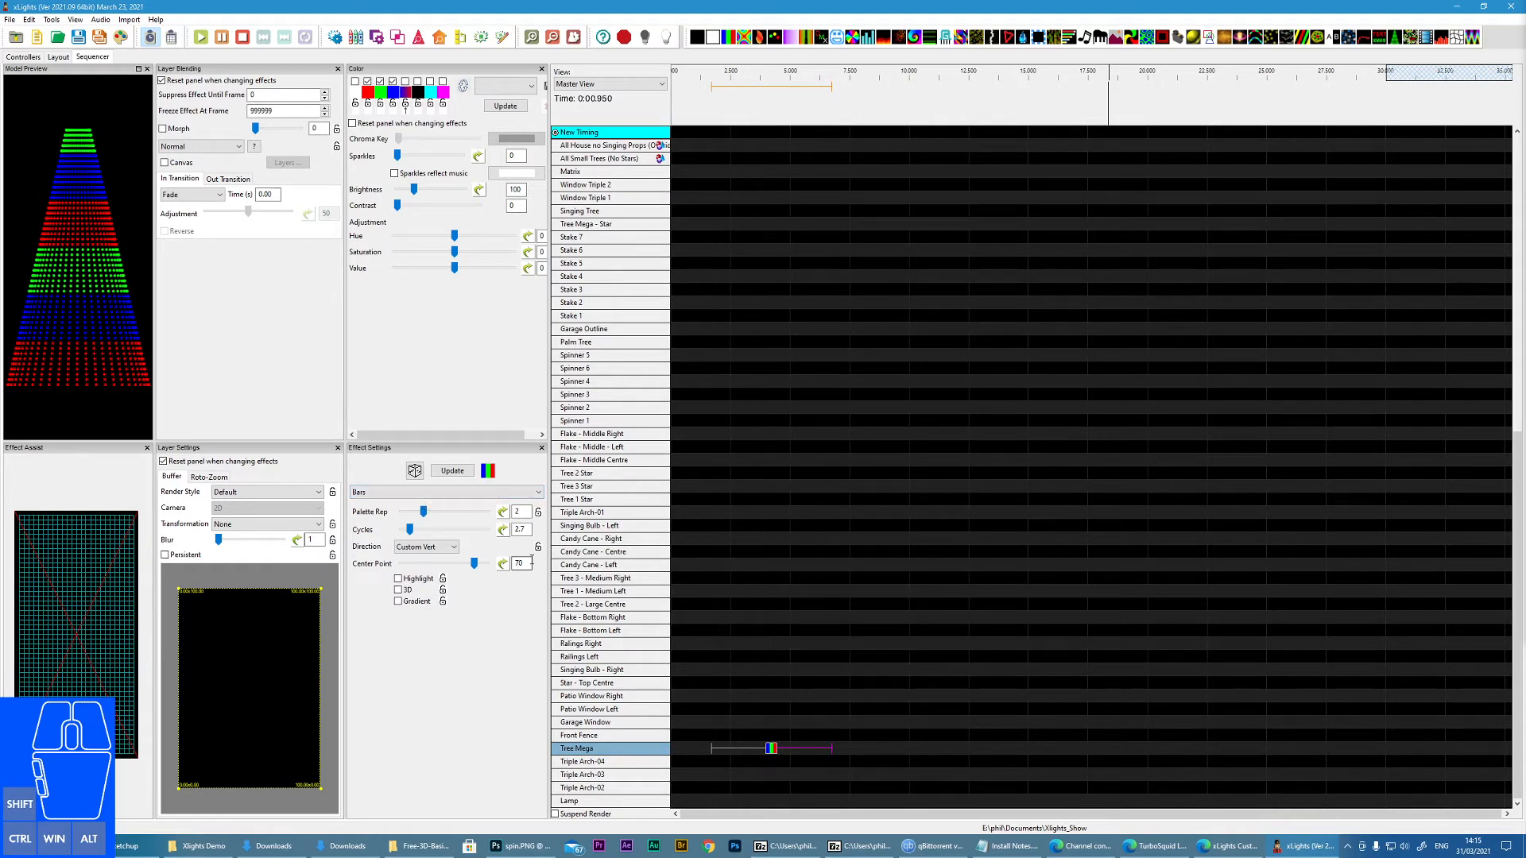
# Try the Highlight, 3D and Gradient options on the bars one at a time, turning each off again.
pyautogui.click(398, 578)
pyautogui.click(398, 578)
pyautogui.click(399, 590)
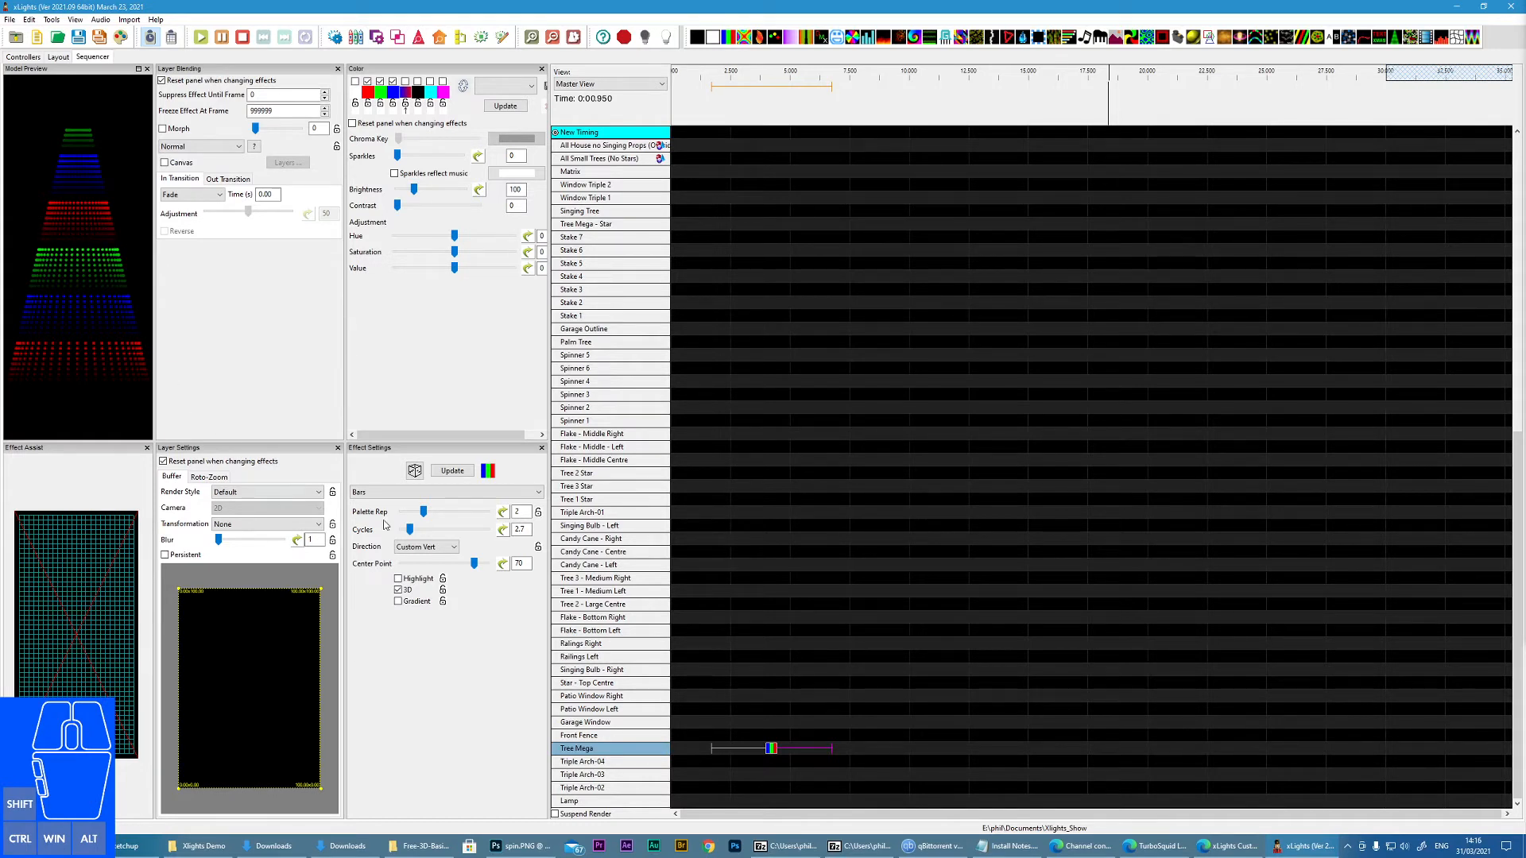
pyautogui.click(398, 591)
pyautogui.click(399, 601)
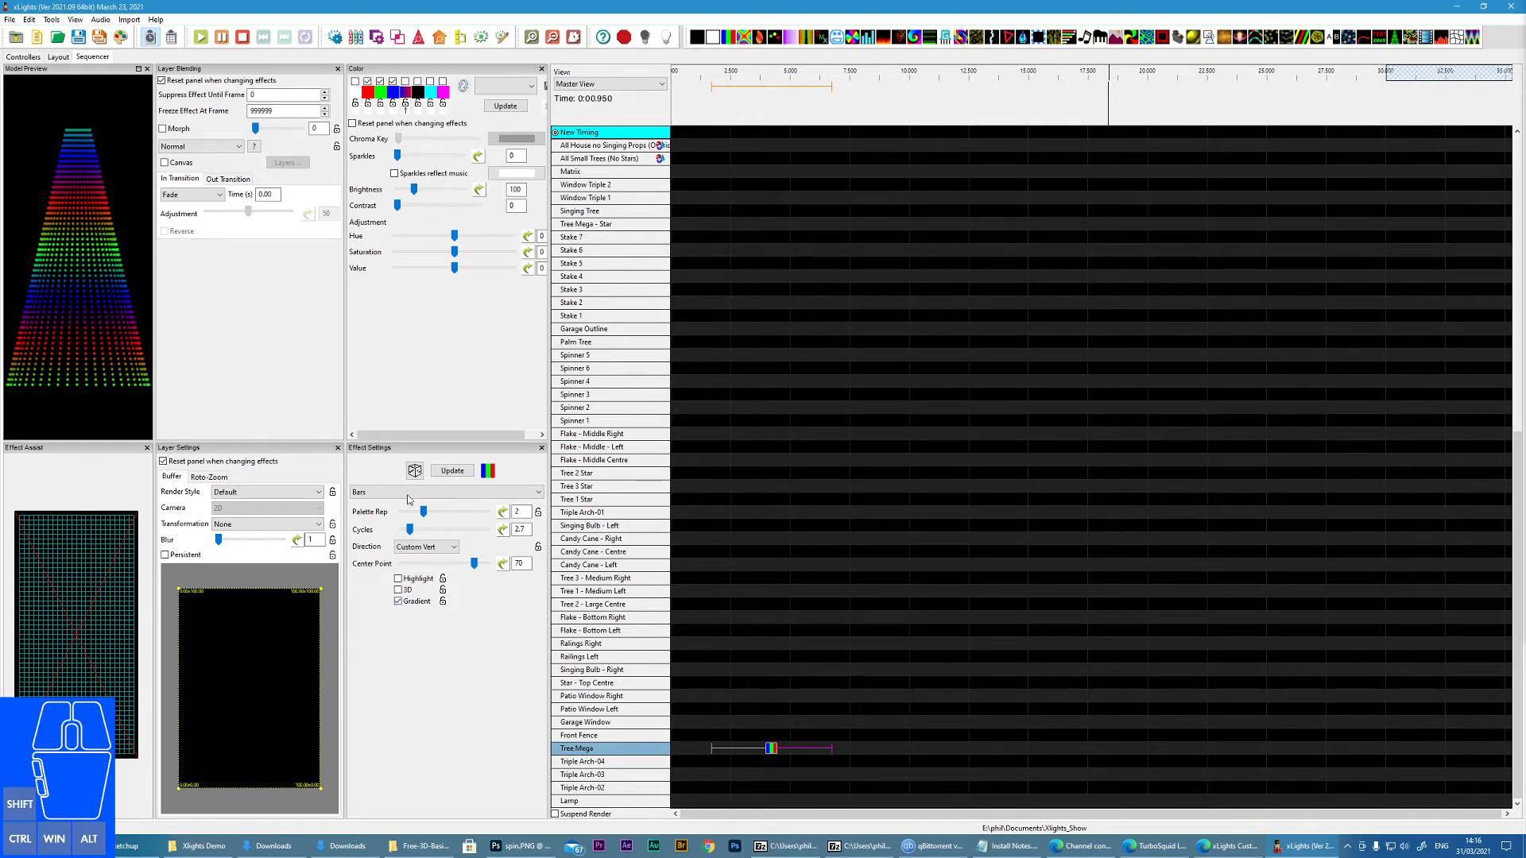
pyautogui.click(399, 602)
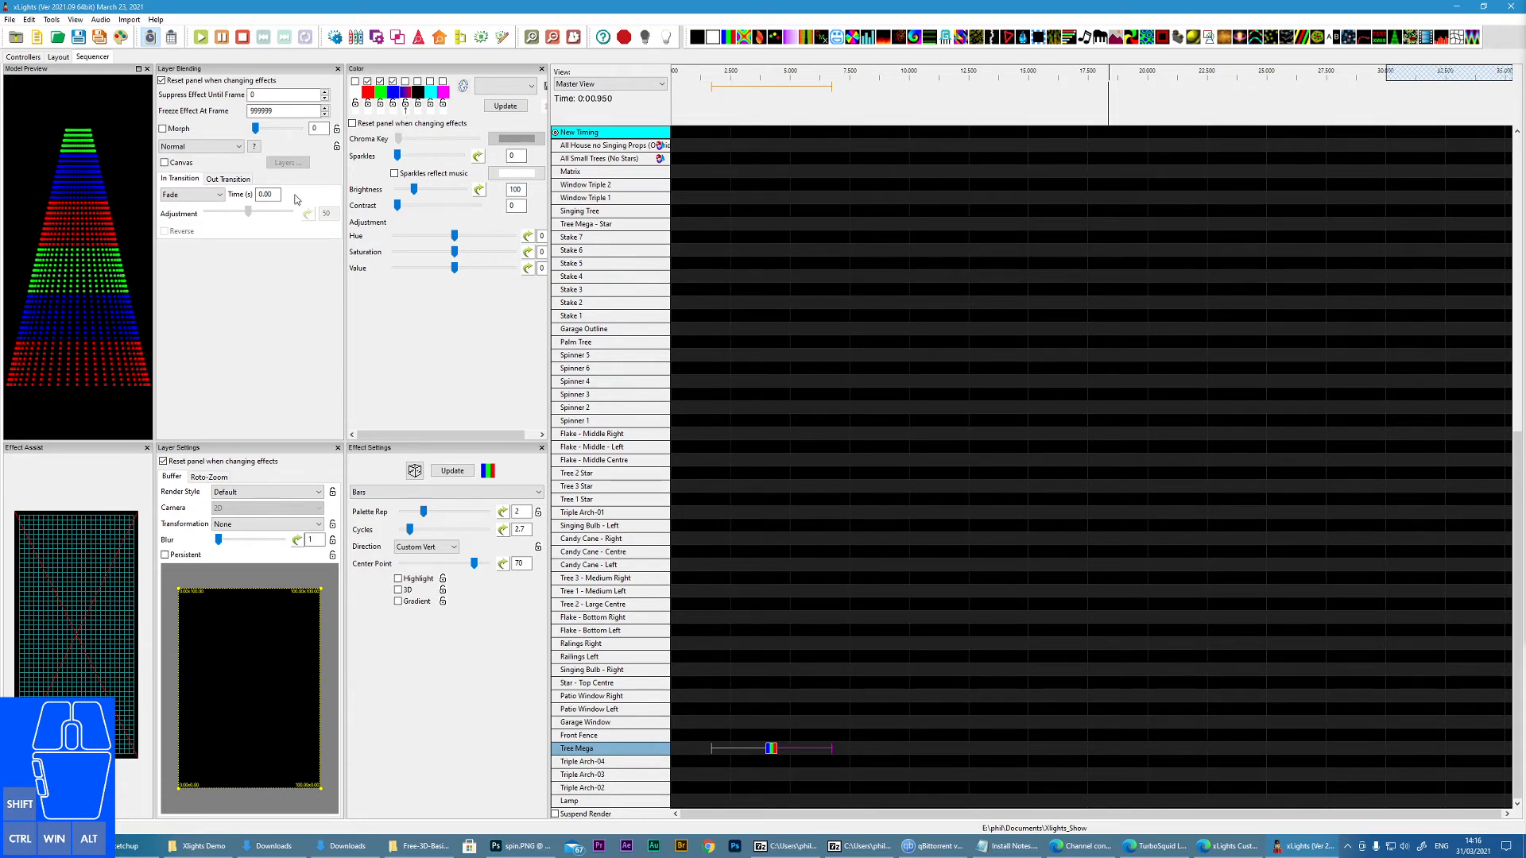
# Disable the red and blue palette colours, inspect the blue-to-red gradient's colour curve without changing it, and enable that gradient alongside green.
pyautogui.click(367, 81)
pyautogui.click(393, 81)
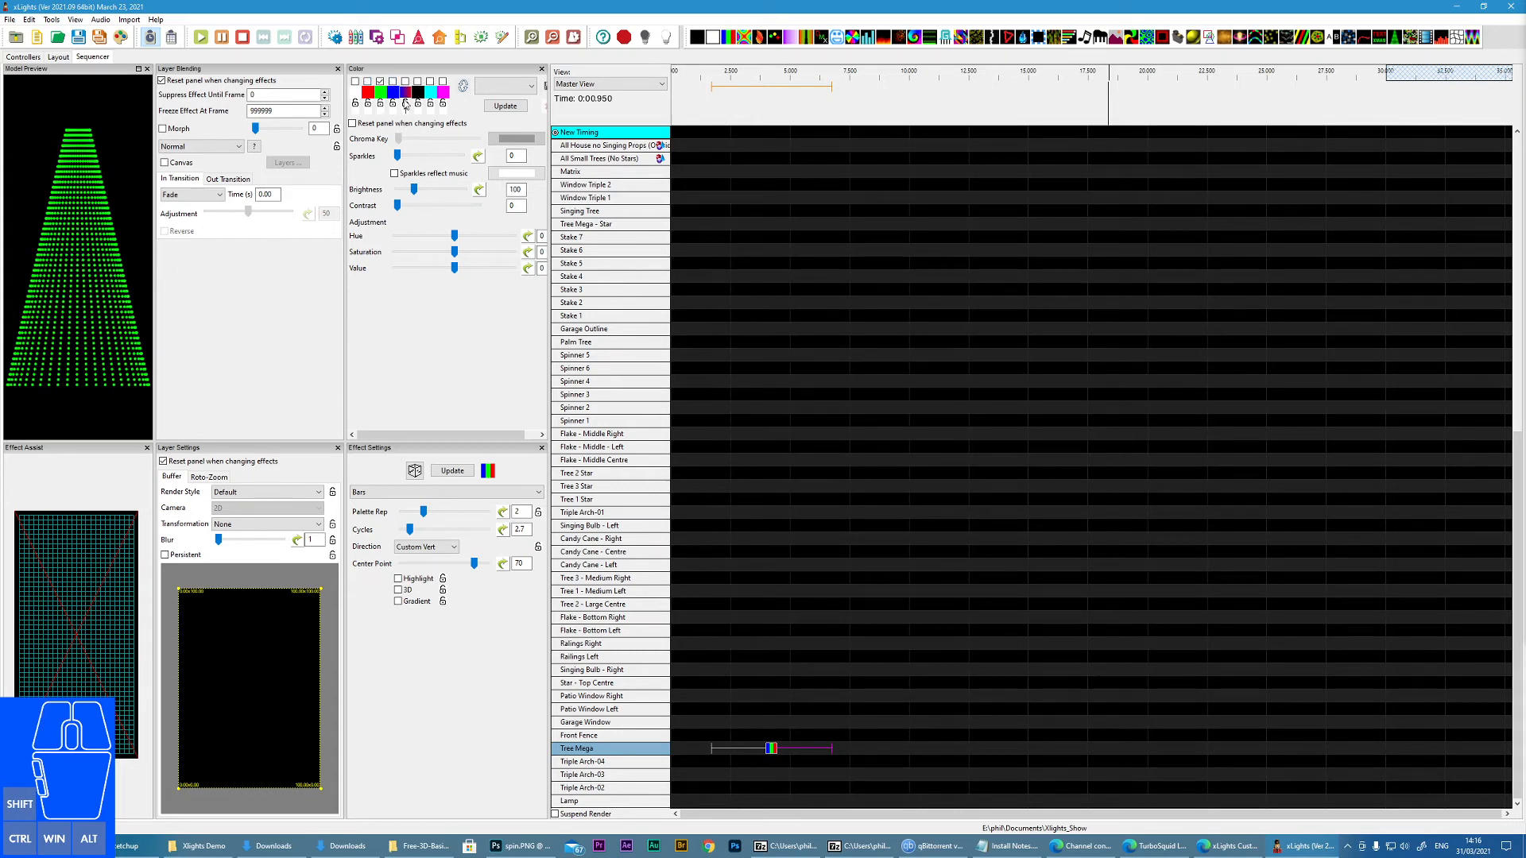
pyautogui.click(407, 94)
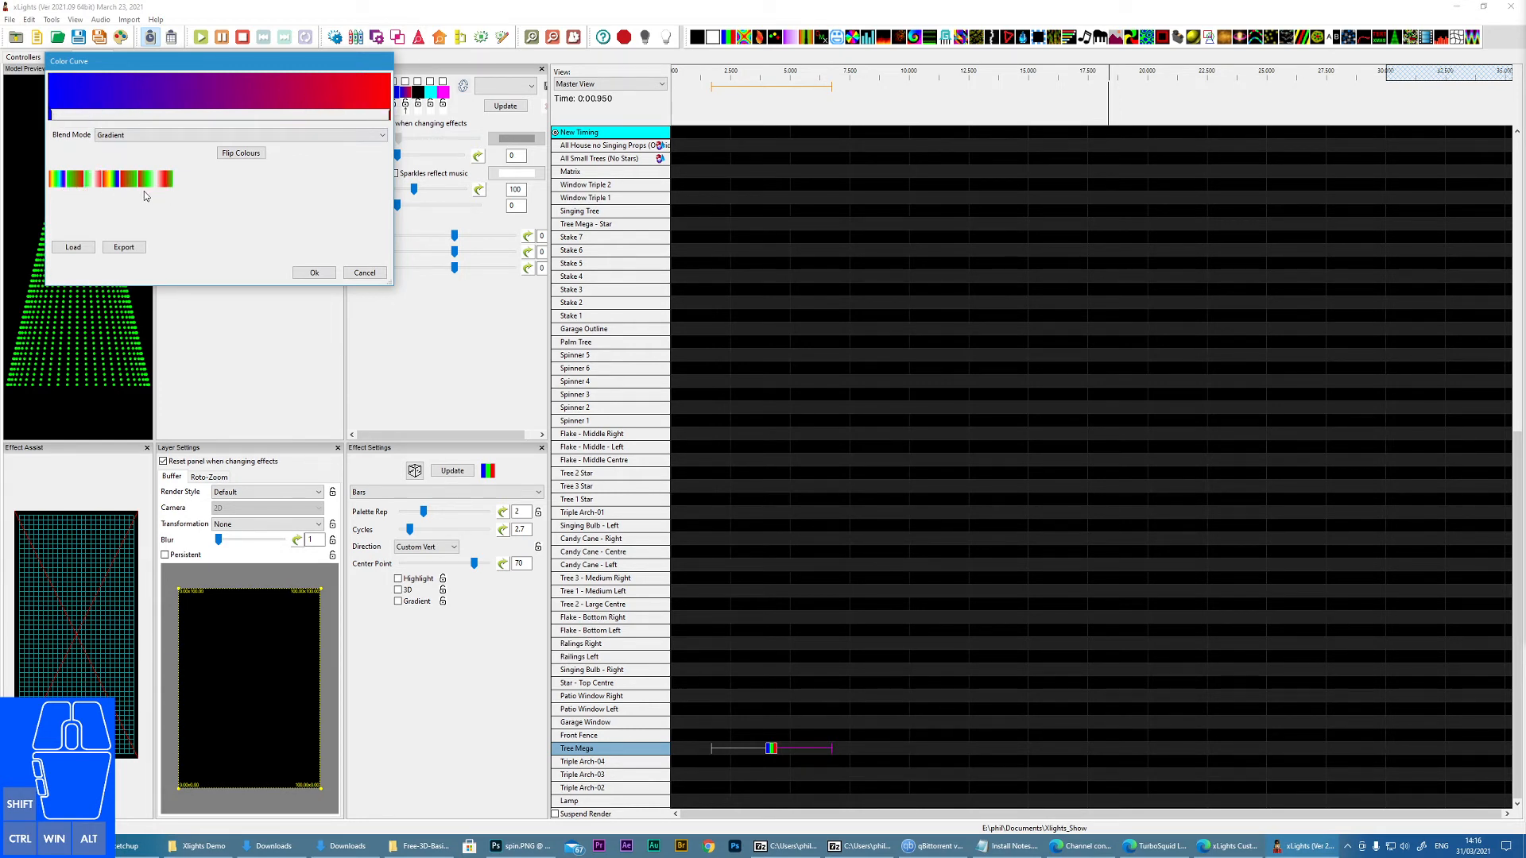
pyautogui.click(365, 273)
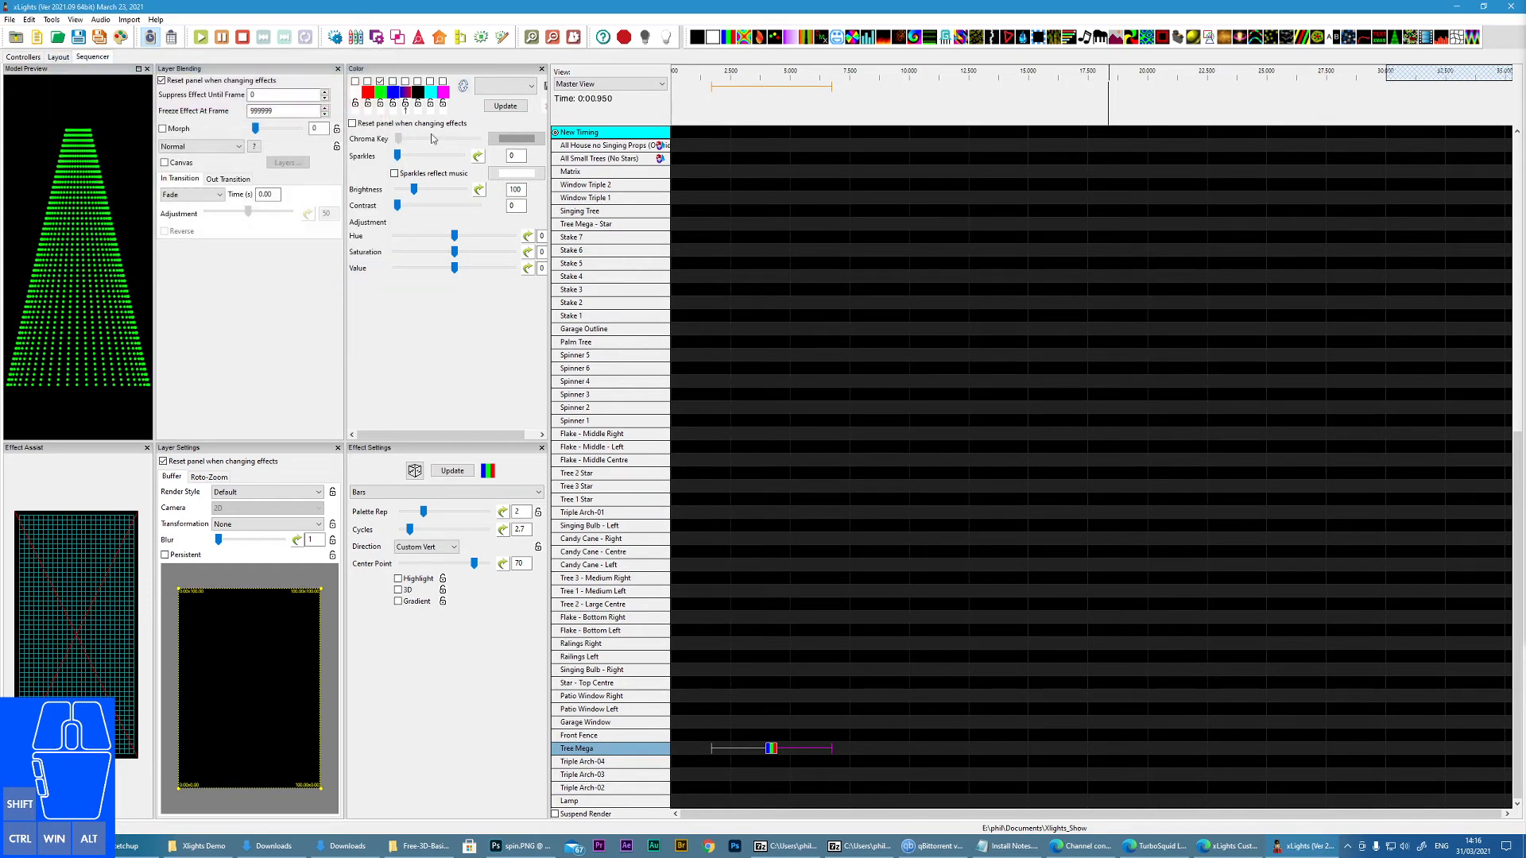
pyautogui.click(405, 81)
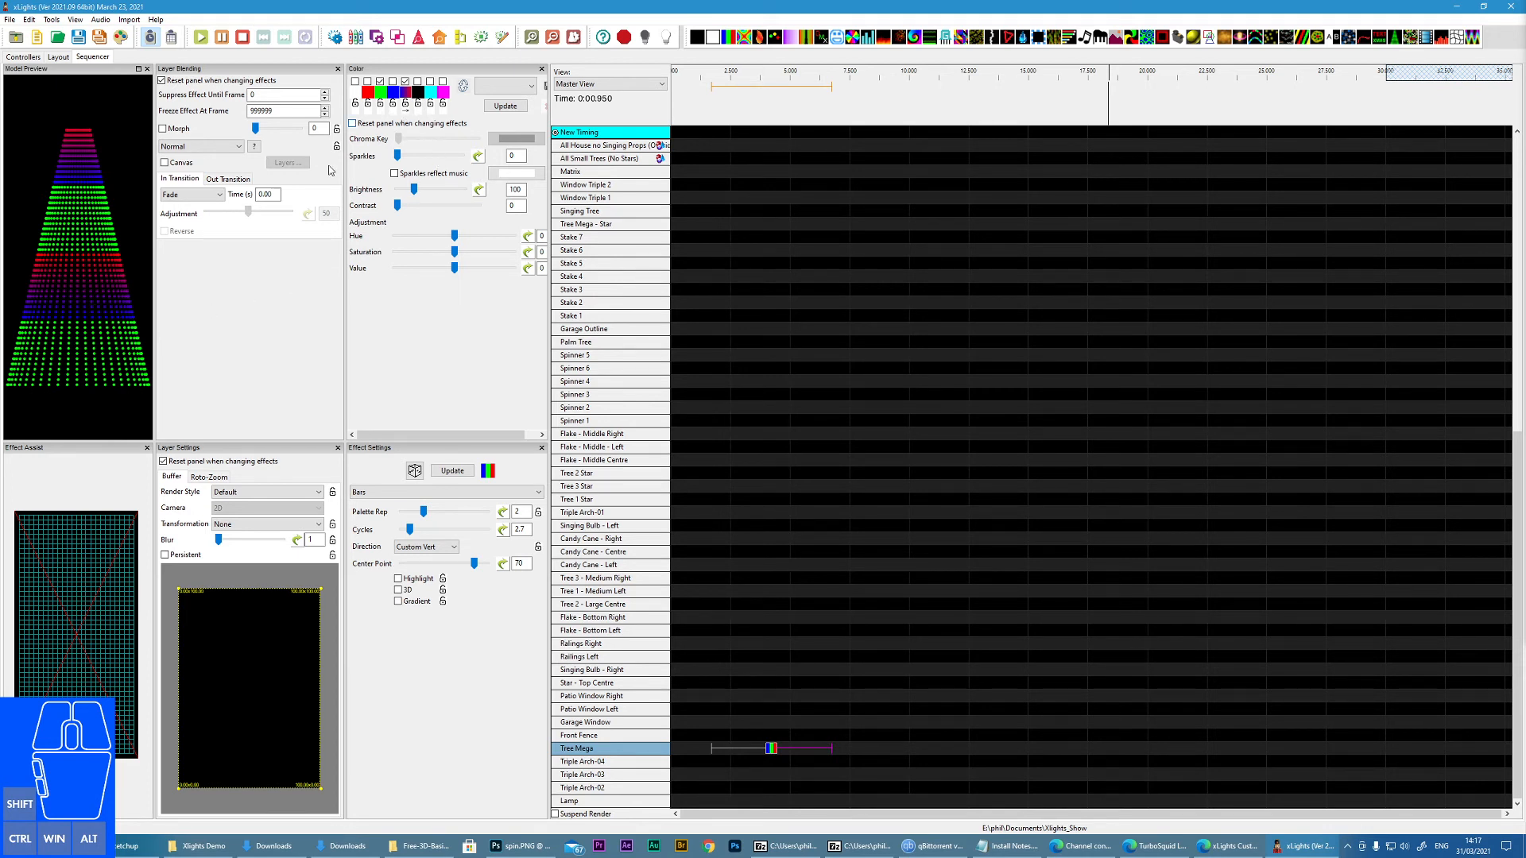
# Set the bars' Direction to up and replace the green palette colour with a rainbow colour curve using the Gradient blend mode.
pyautogui.click(431, 548)
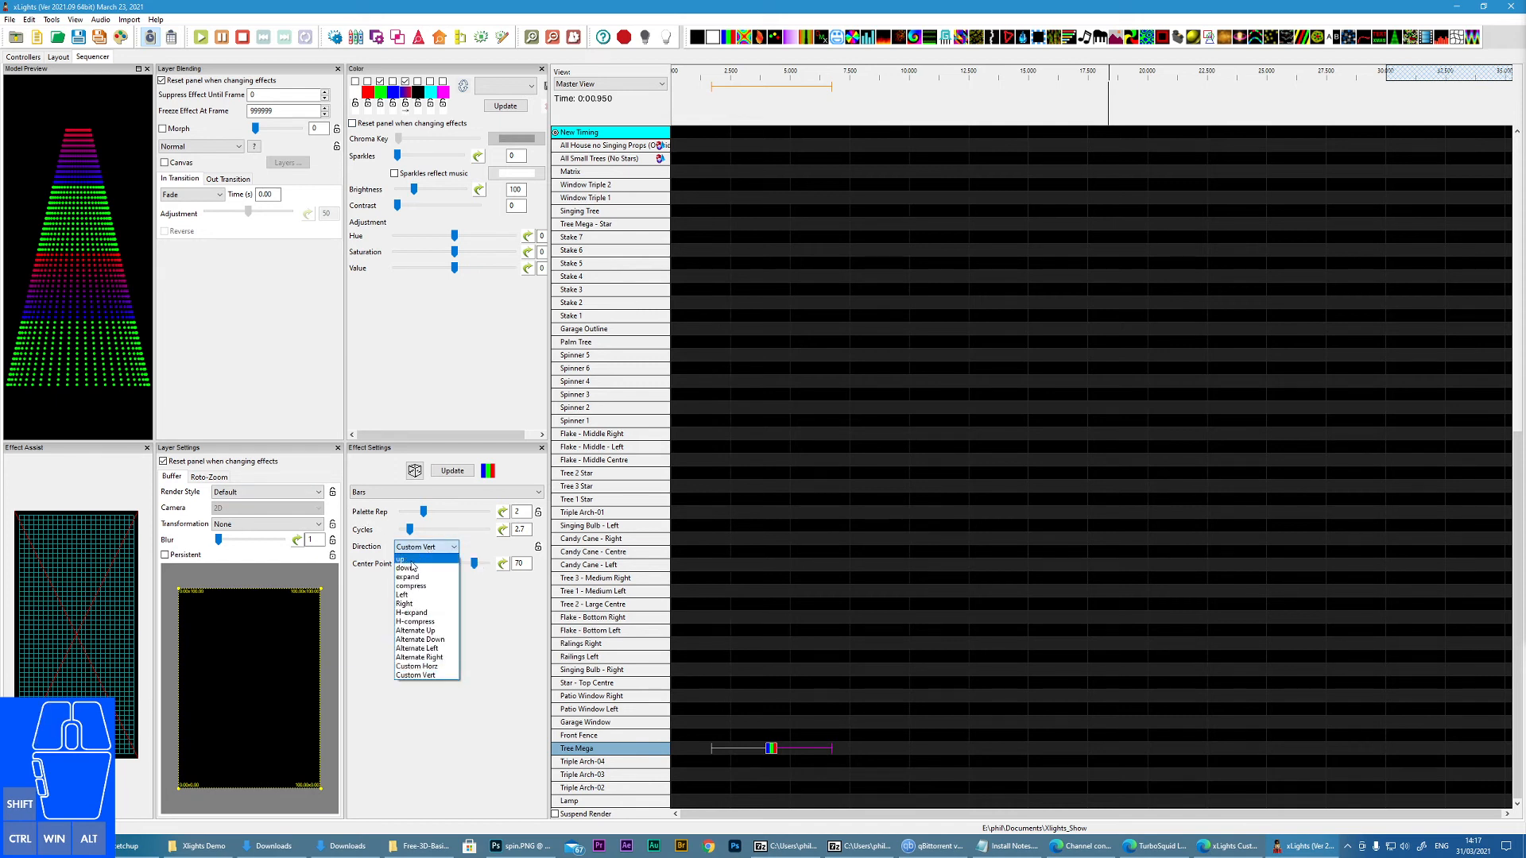
pyautogui.click(409, 559)
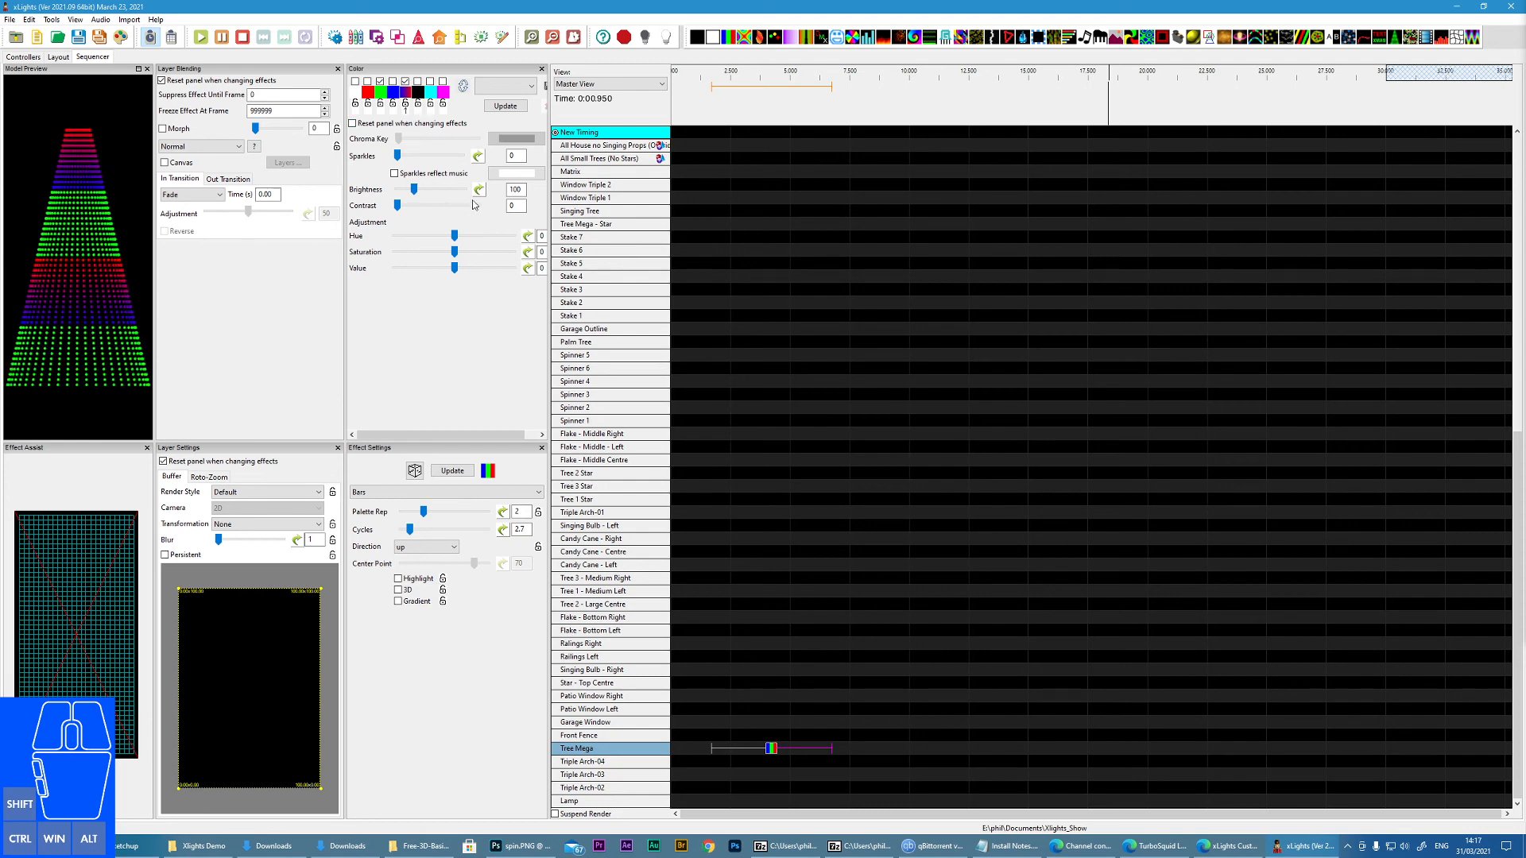
pyautogui.click(381, 96)
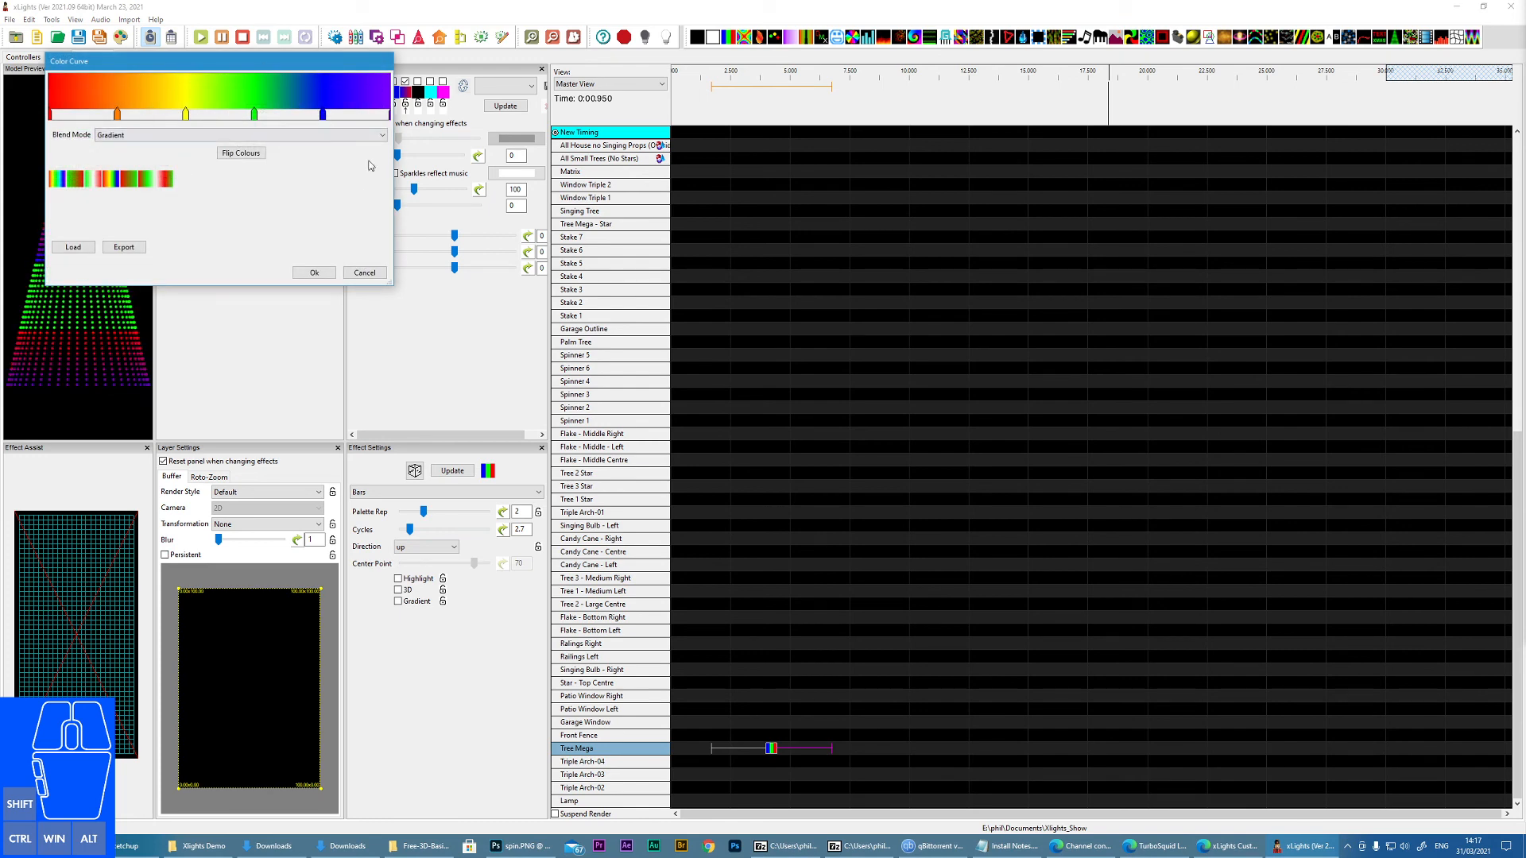
pyautogui.click(315, 273)
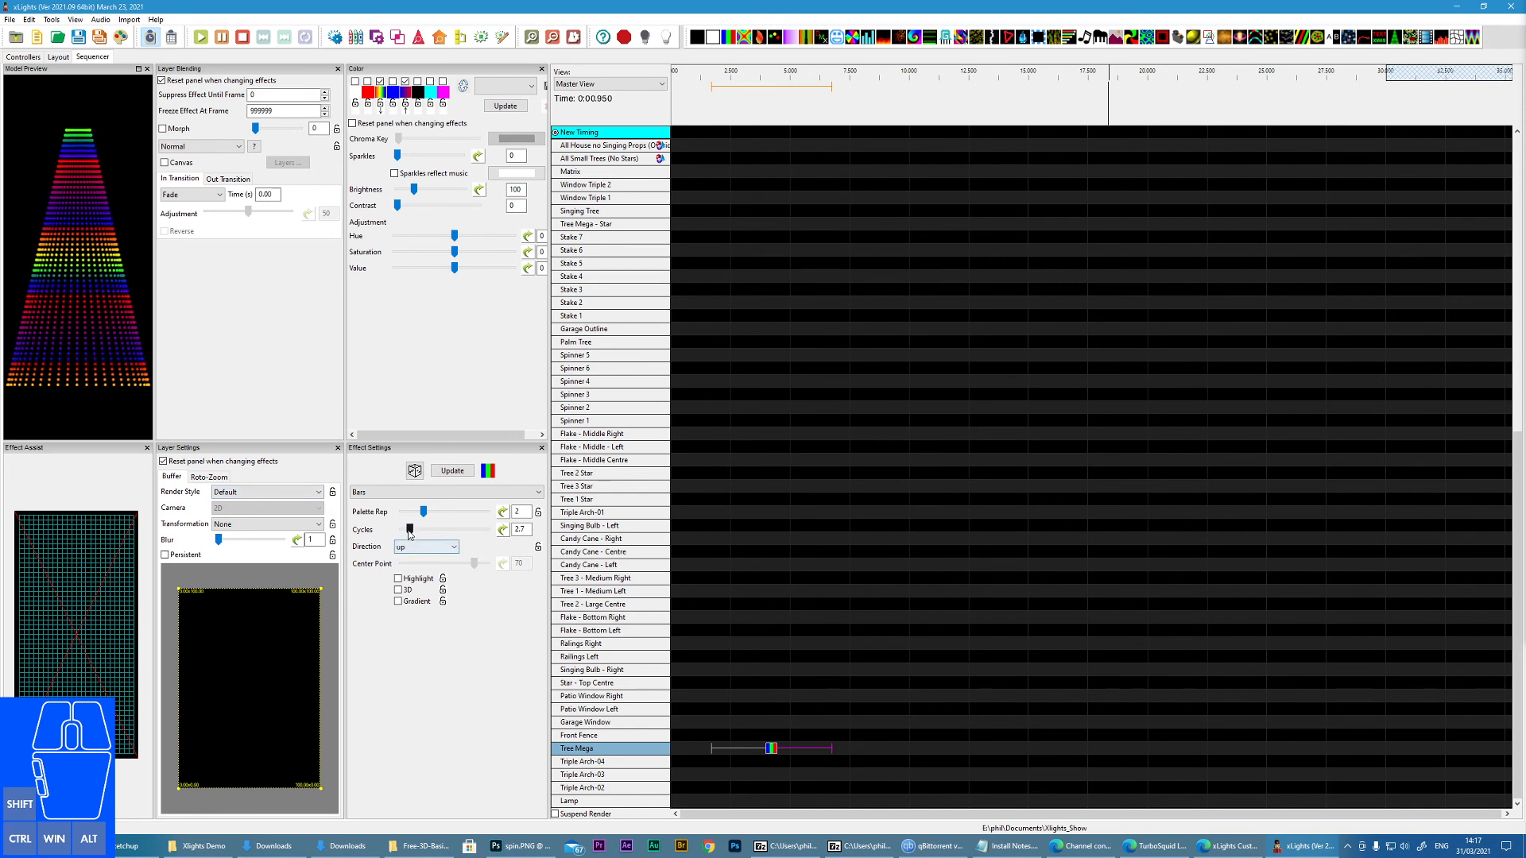
# Turn on Highlight for the bars and try faster Cycles values up to 12.5, settling on 5.3.
pyautogui.moveTo(410, 530); pyautogui.dragTo(415, 531)
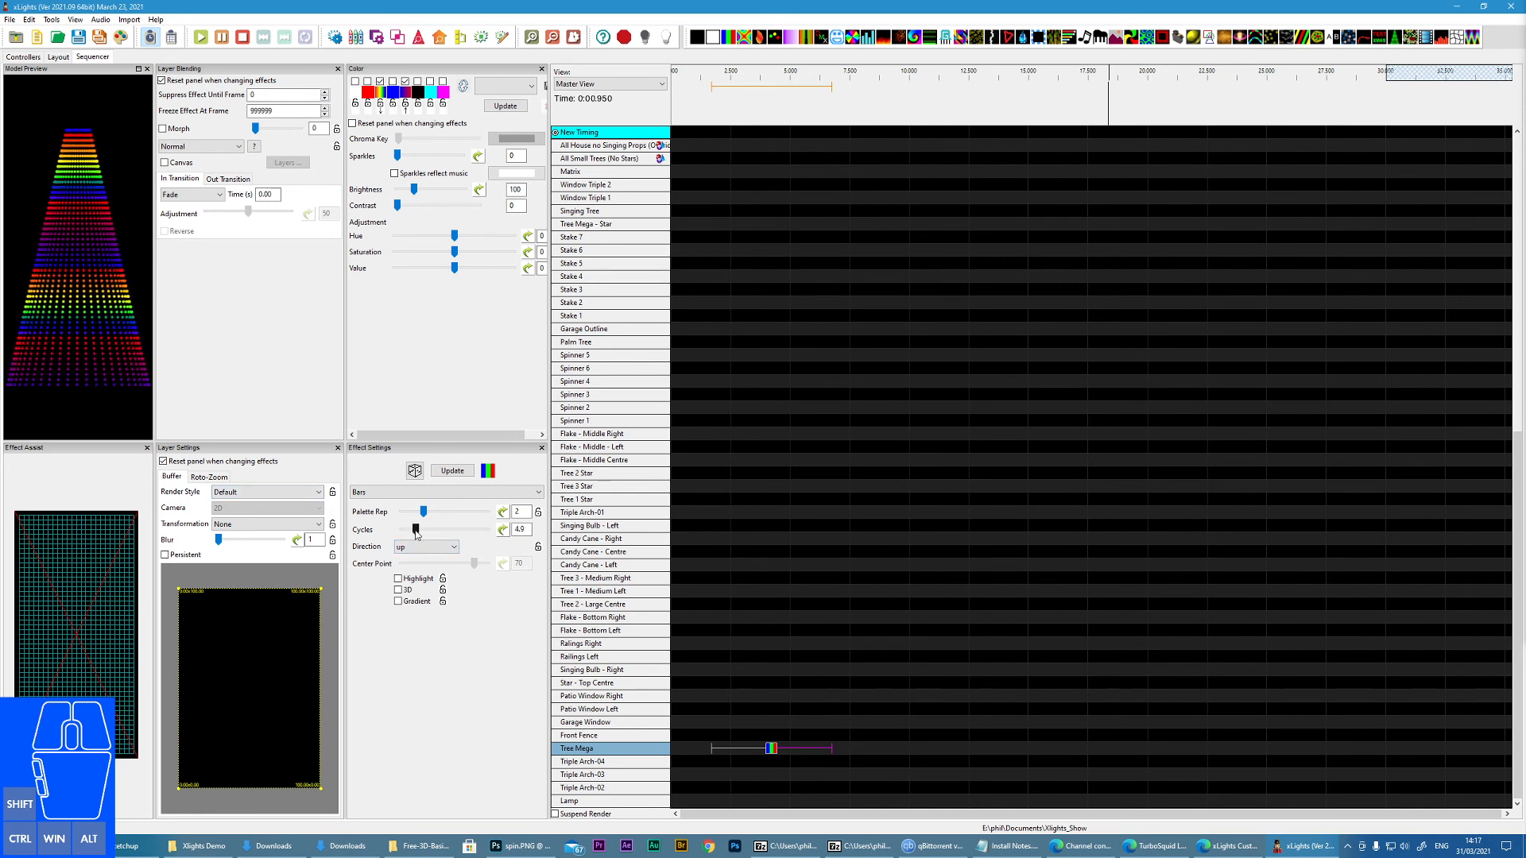
pyautogui.click(398, 578)
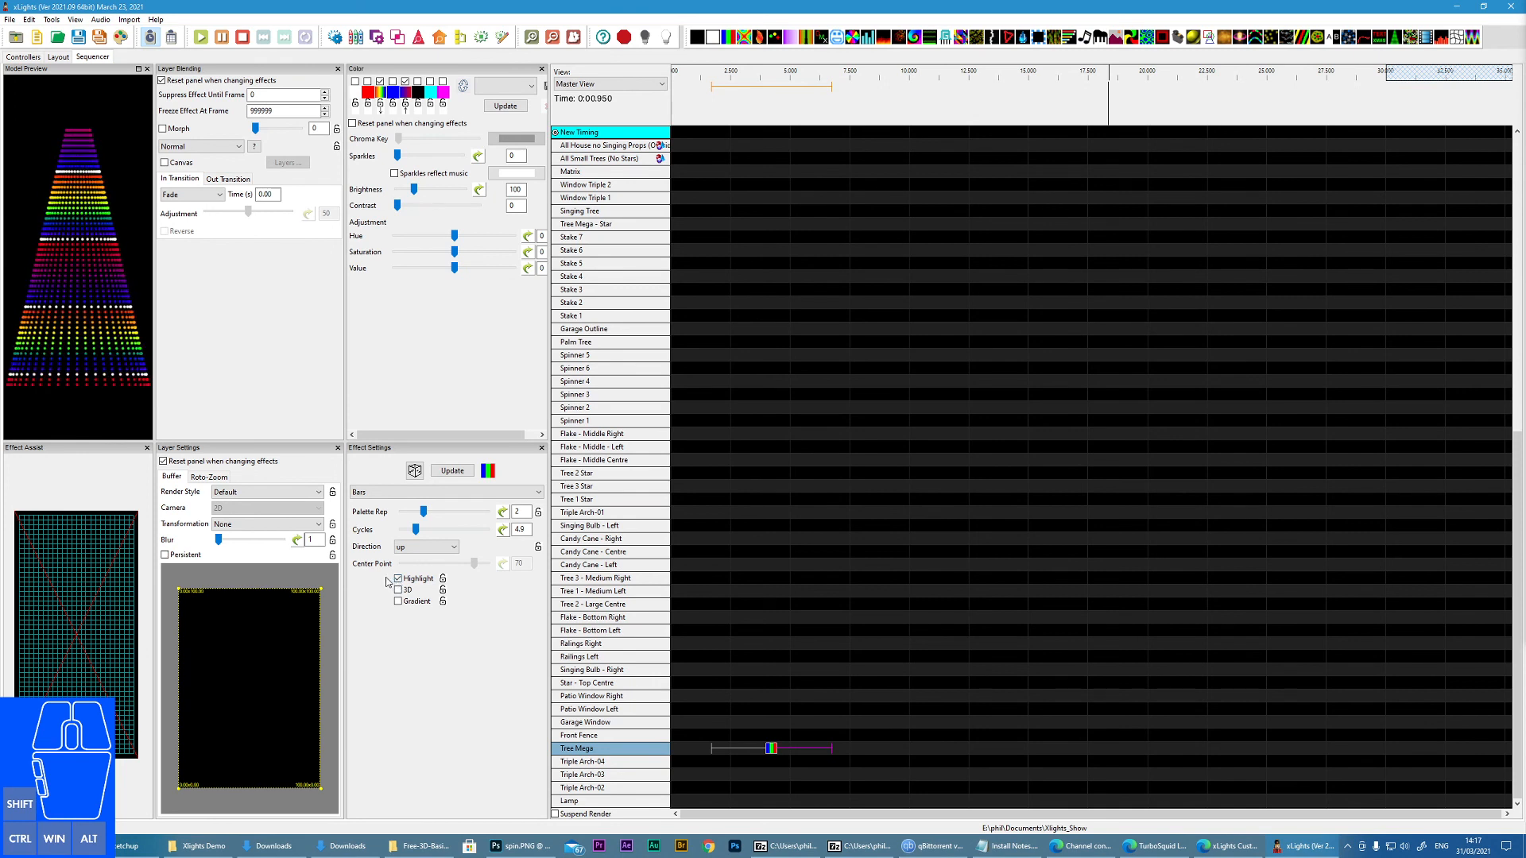
pyautogui.moveTo(416, 531); pyautogui.dragTo(438, 532)
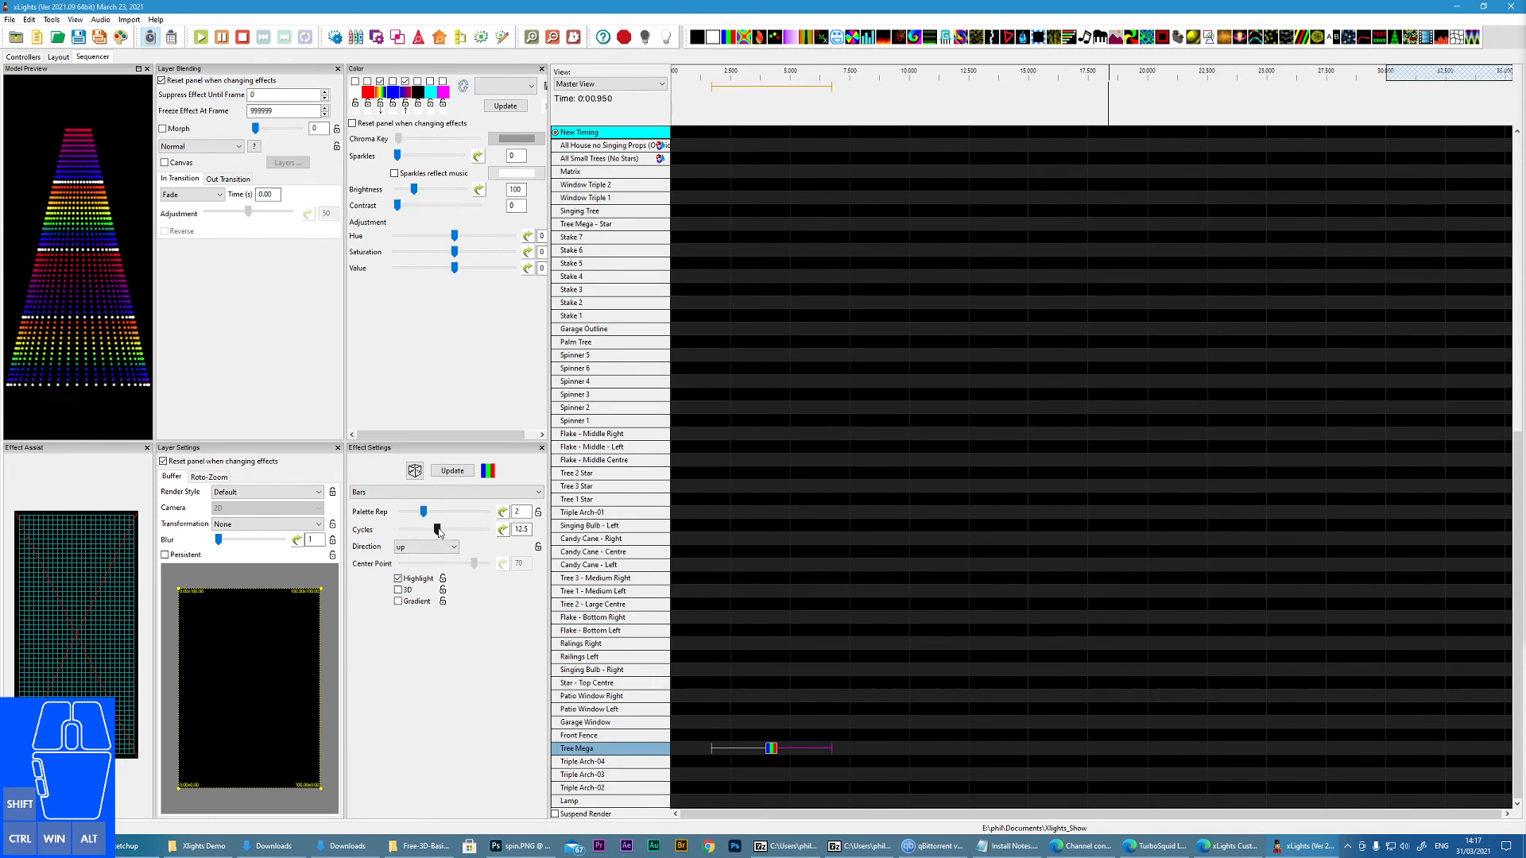
pyautogui.click(436, 534)
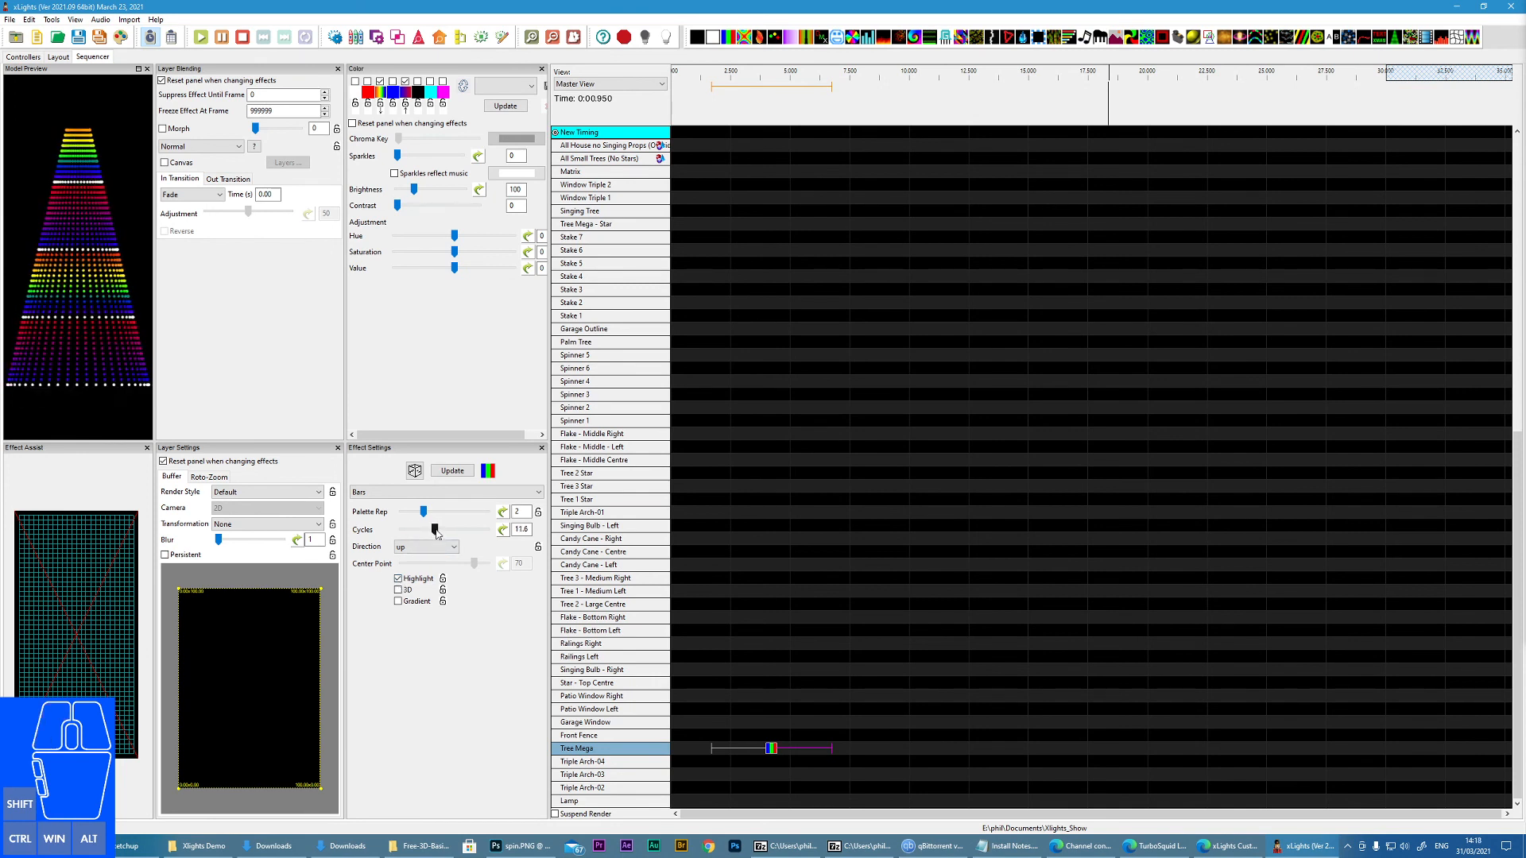
pyautogui.moveTo(437, 533); pyautogui.dragTo(417, 533)
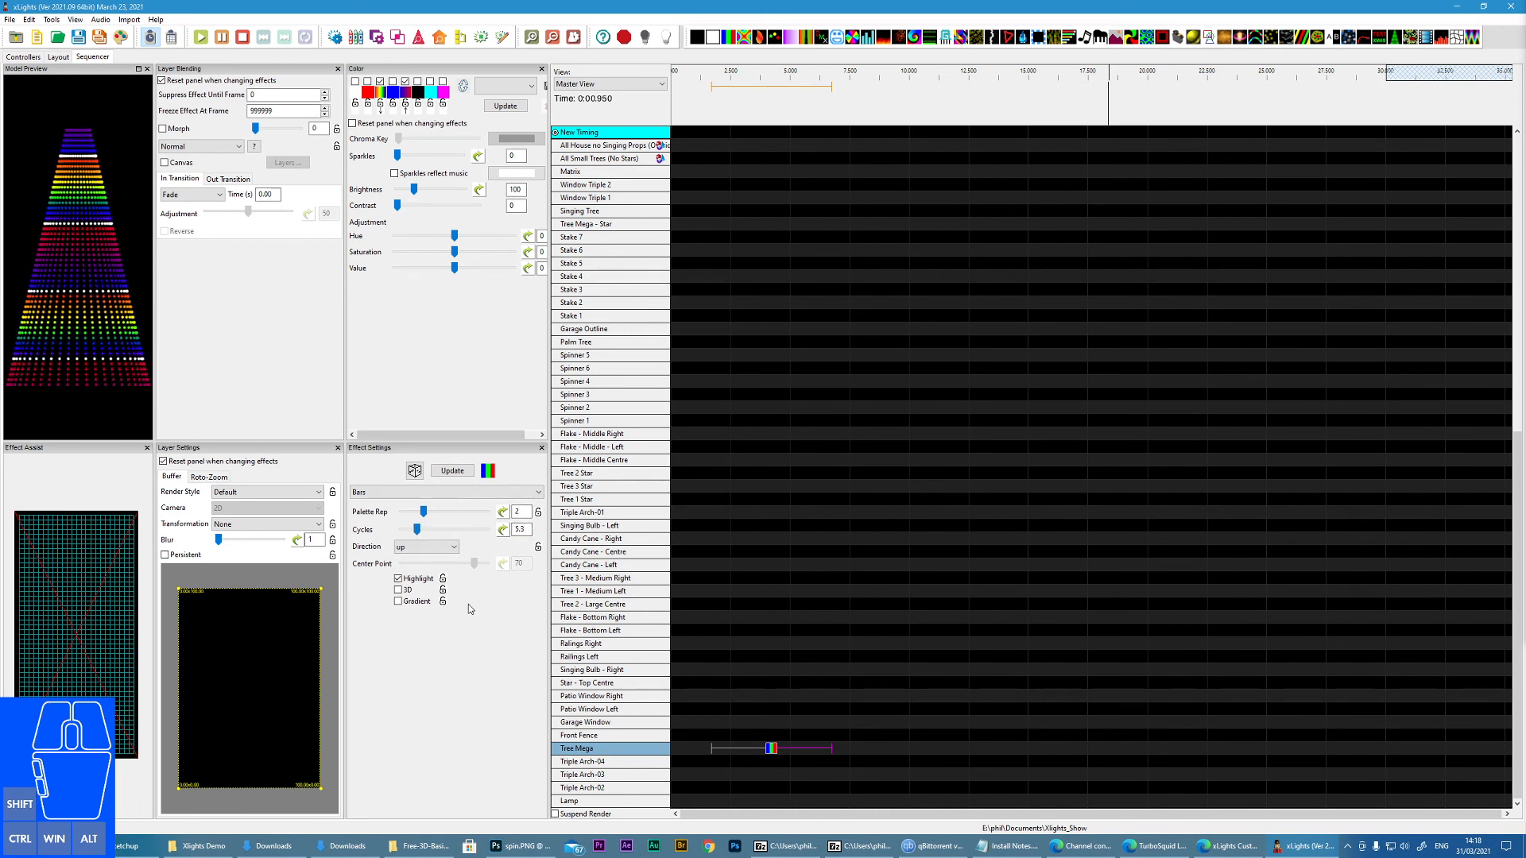